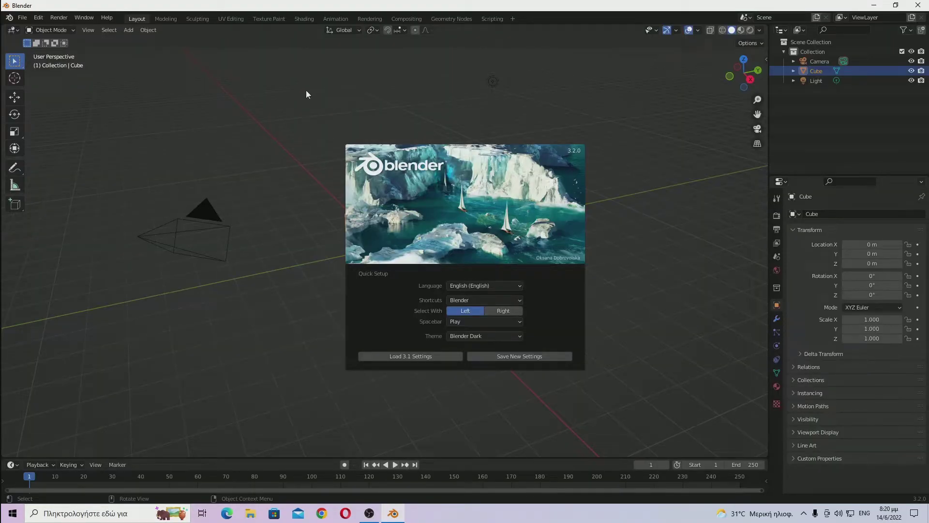
Step: Dismiss the splash screen and replace the default cube with the low-poly humanoid model
{"action": "left_click", "coordinate": [306, 90]}
{"action": "middle_click_drag", "start_coordinate": [362, 79], "coordinate": [423, 181]}
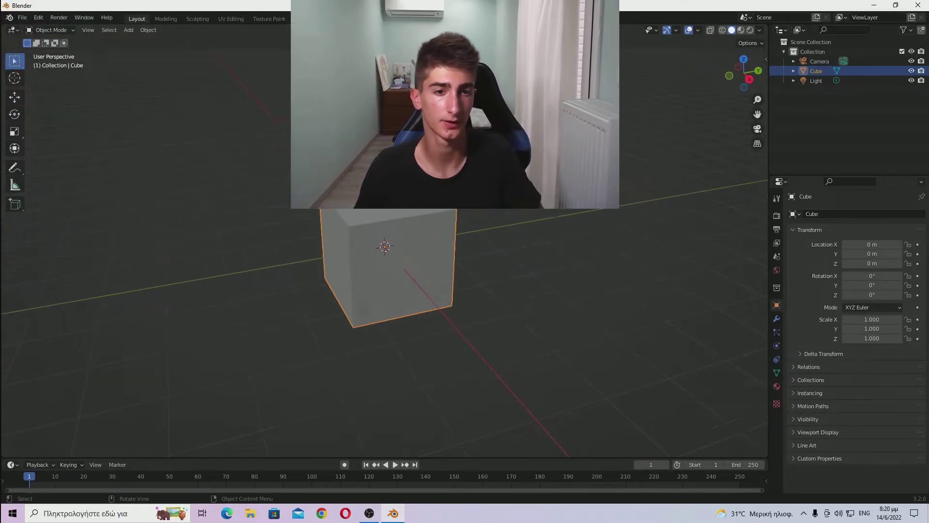
{"action": "key", "text": "Delete"}
{"action": "left_click", "coordinate": [23, 18]}
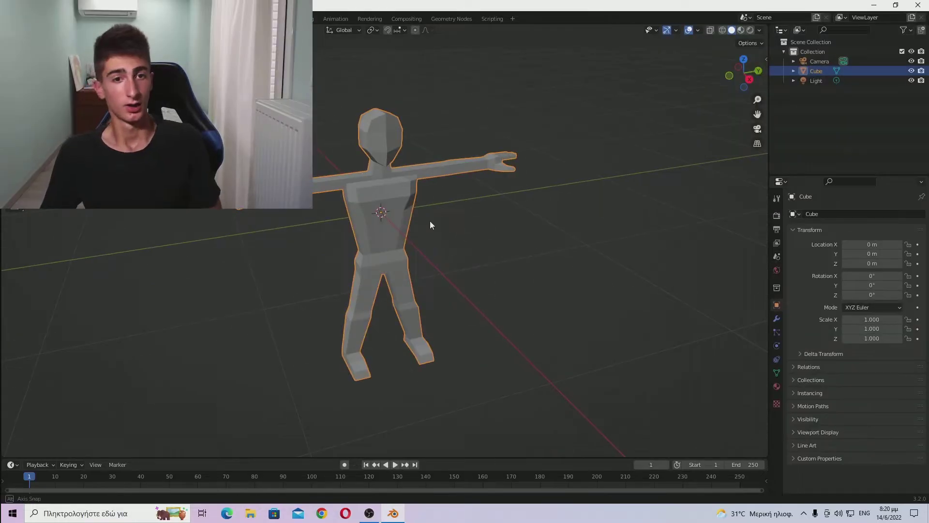
{"action": "middle_click_drag", "start_coordinate": [429, 221], "coordinate": [472, 206]}
{"action": "left_click", "coordinate": [464, 220]}
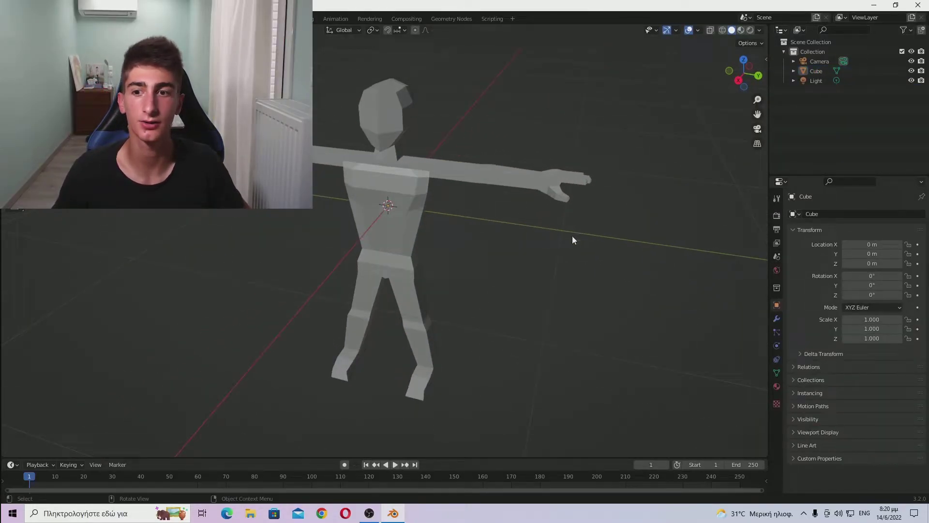
{"action": "left_click", "coordinate": [366, 205]}
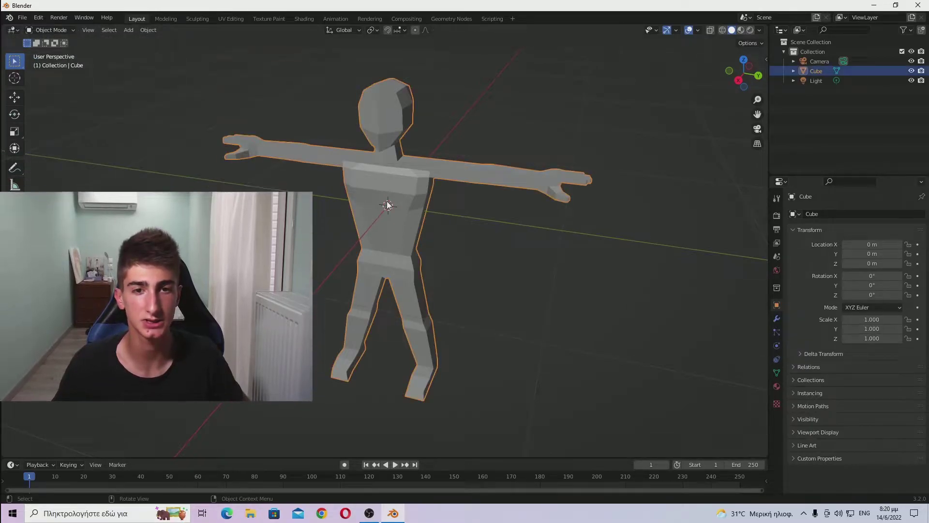
{"action": "left_click", "coordinate": [550, 248]}
{"action": "middle_click_drag", "start_coordinate": [480, 223], "coordinate": [441, 191]}
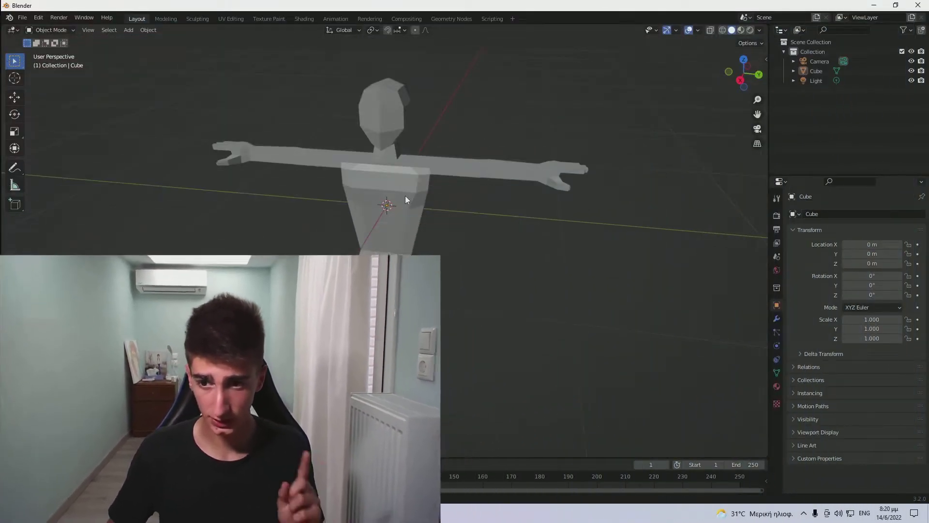
Step: Add a Subdivision Surface modifier to the humanoid mesh
{"action": "left_click", "coordinate": [405, 195]}
{"action": "left_click", "coordinate": [777, 320]}
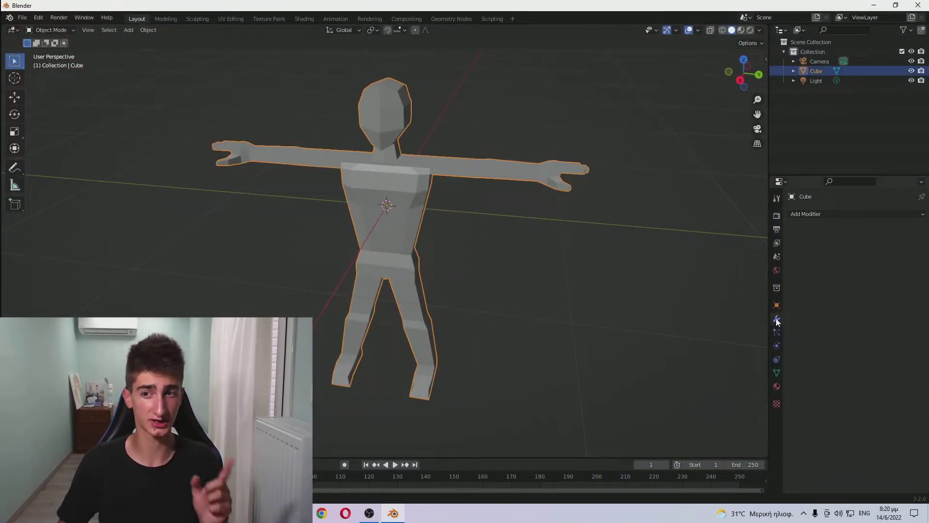
{"action": "left_click", "coordinate": [826, 214]}
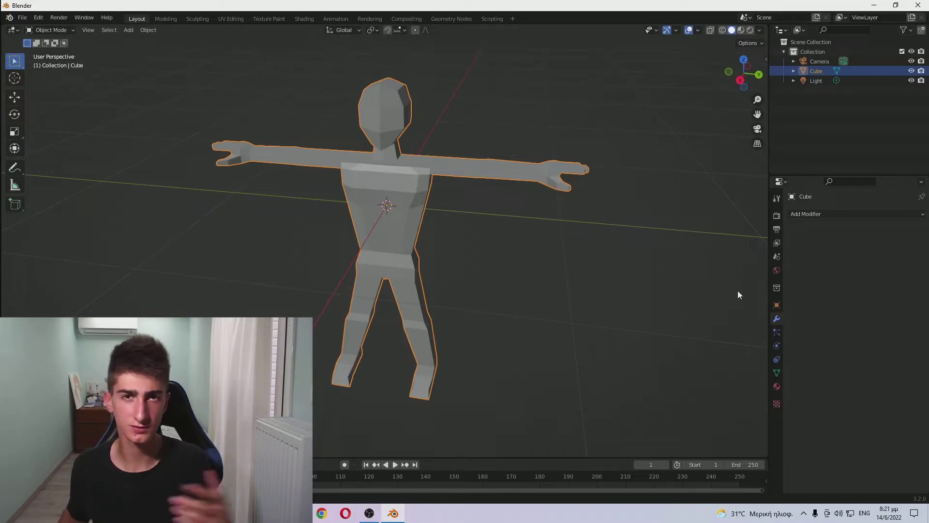
{"action": "left_click", "coordinate": [777, 332]}
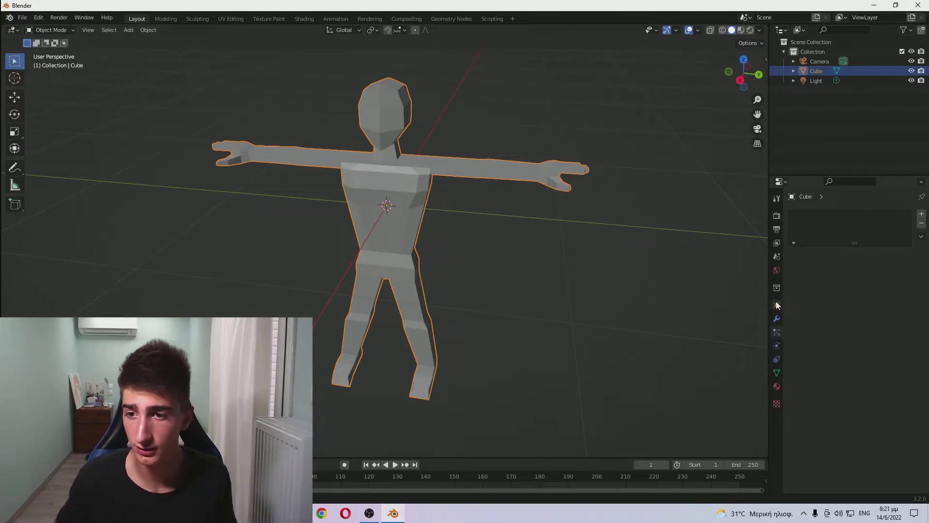
{"action": "left_click", "coordinate": [777, 305]}
{"action": "left_click", "coordinate": [777, 318]}
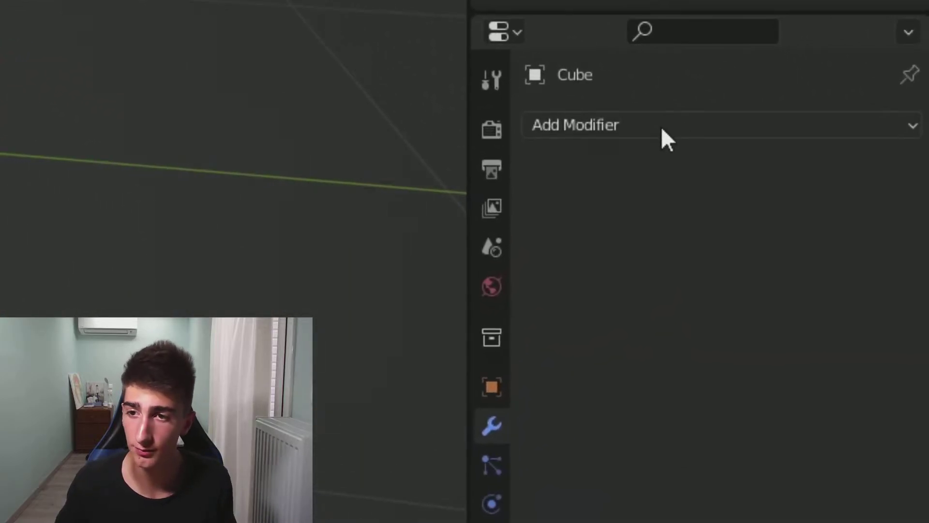
{"action": "left_click", "coordinate": [662, 126]}
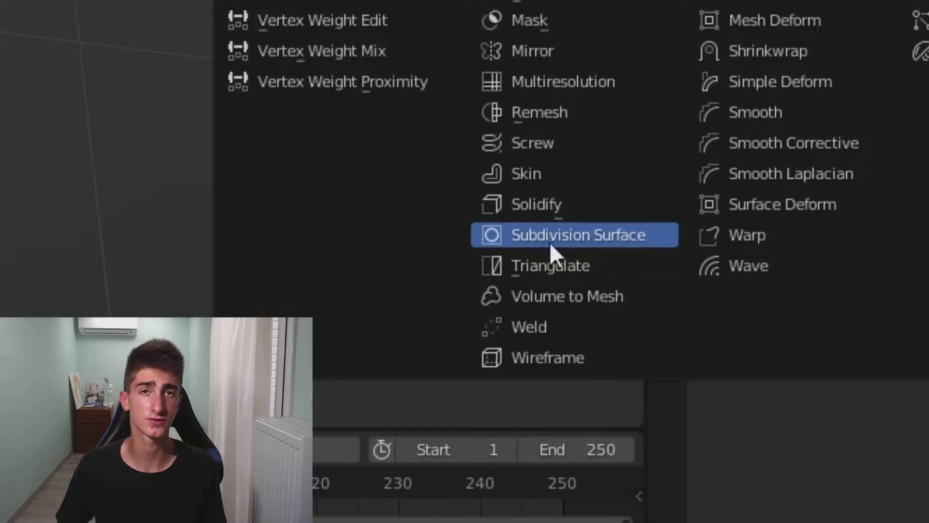
{"action": "left_click", "coordinate": [580, 242]}
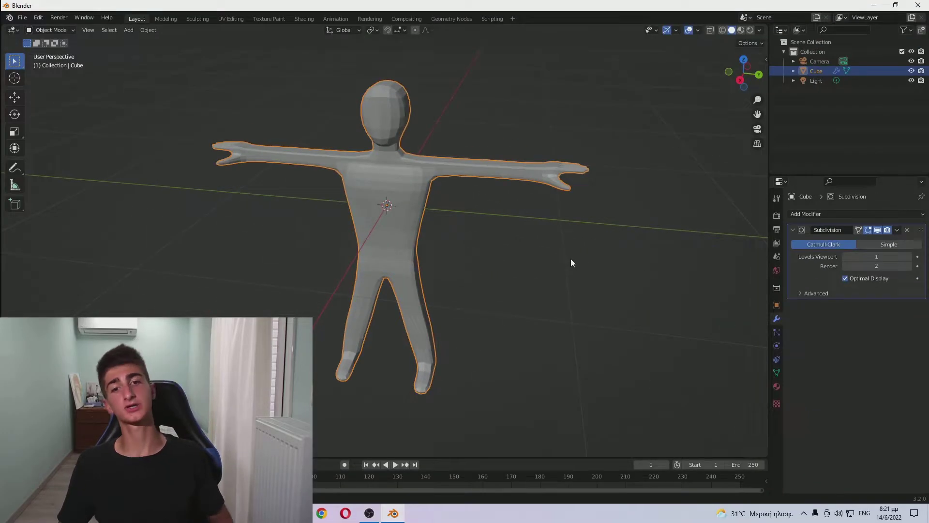
Step: Try viewport level 2 on the Subdivision modifier, and return it to level 1
{"action": "middle_click_drag", "start_coordinate": [571, 258], "coordinate": [510, 222]}
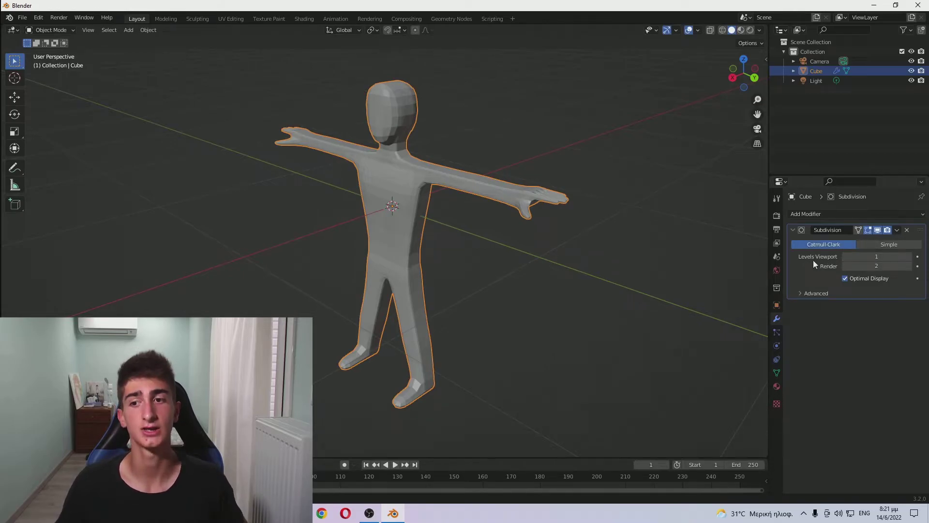
{"action": "left_click", "coordinate": [846, 278]}
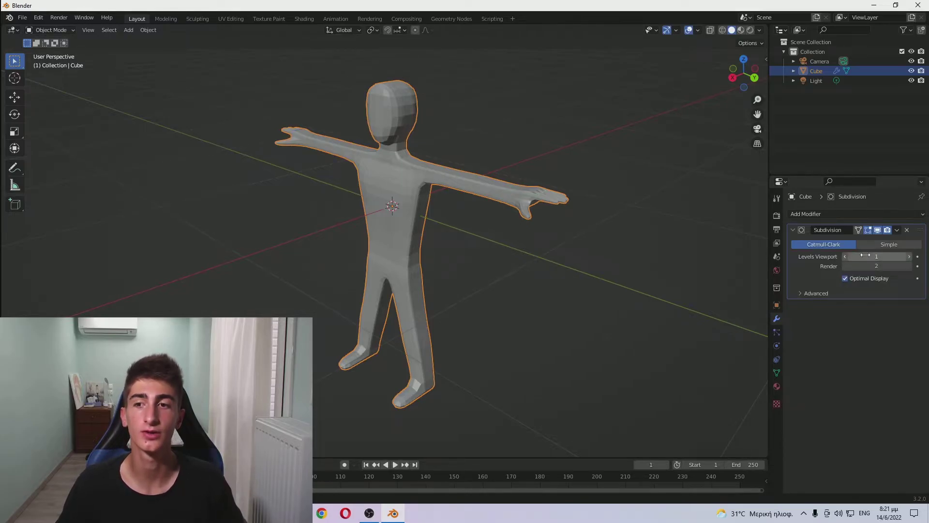
{"action": "left_click_drag", "start_coordinate": [866, 256], "coordinate": [873, 256]}
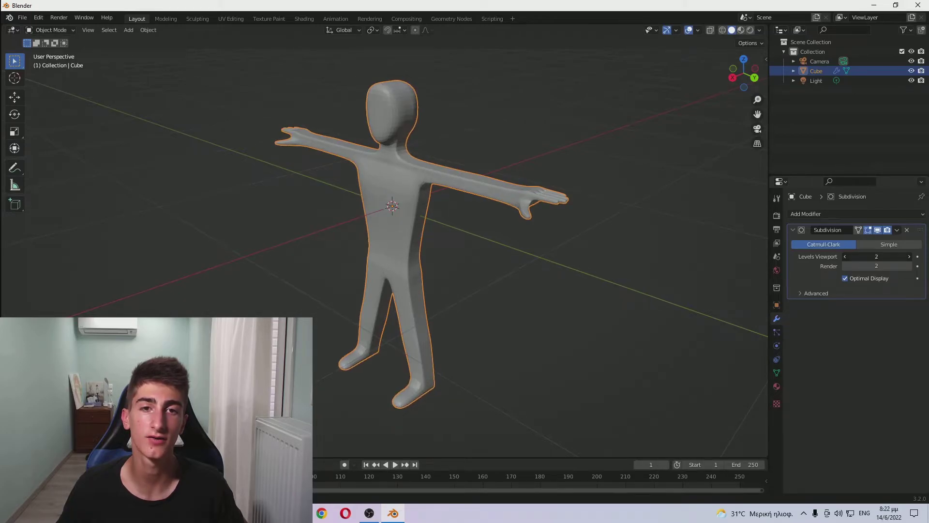
{"action": "left_click_drag", "start_coordinate": [874, 256], "coordinate": [866, 256]}
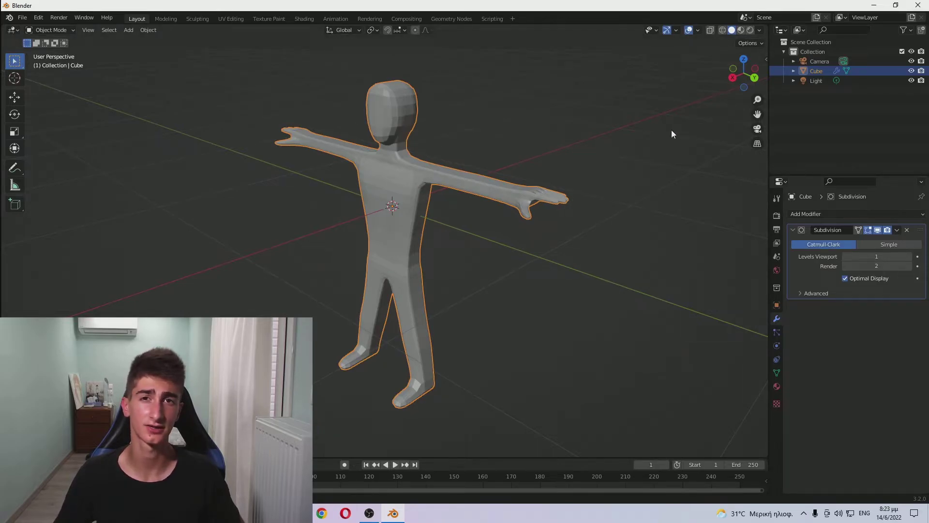
Step: Raise the Subdivision modifier's viewport level to 2 and on to 3
{"action": "left_click", "coordinate": [870, 256]}
{"action": "type", "text": "2"}
{"action": "key", "text": "Return"}
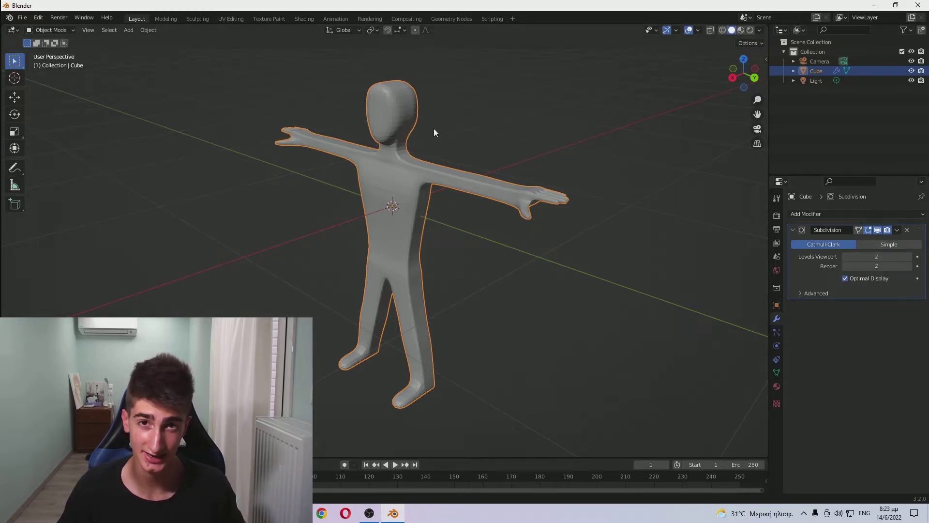
{"action": "left_click", "coordinate": [881, 256]}
{"action": "type", "text": "3"}
{"action": "key", "text": "Return"}
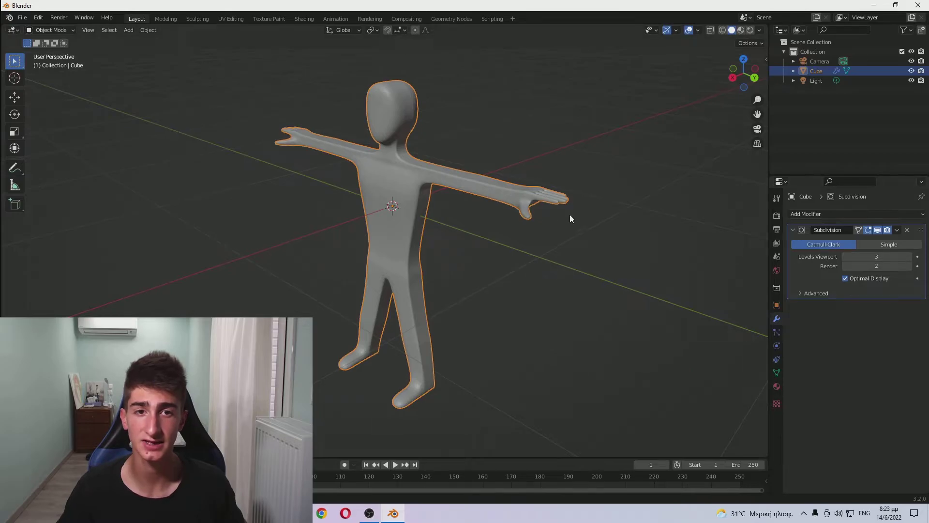
Step: Set the humanoid's Subdivision modifier to viewport level 2
{"action": "scroll", "coordinate": [570, 214], "scroll_direction": "up", "scroll_amount": 5}
{"action": "middle_click_drag", "start_coordinate": [554, 207], "coordinate": [564, 229]}
{"action": "key", "text": "ctrl+2"}
{"action": "scroll", "coordinate": [561, 254], "scroll_direction": "down", "scroll_amount": 5}
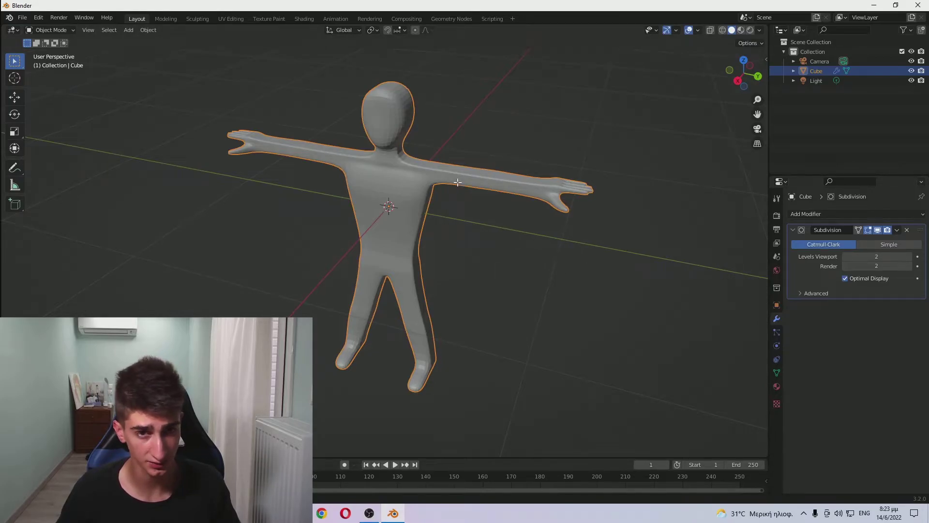
Step: Enter Edit Mode on the humanoid and select a vertex at the front of the lower face
{"action": "key", "text": "Tab"}
{"action": "middle_click_drag", "start_coordinate": [459, 183], "coordinate": [405, 228]}
{"action": "scroll", "coordinate": [399, 242], "scroll_direction": "up", "scroll_amount": 2}
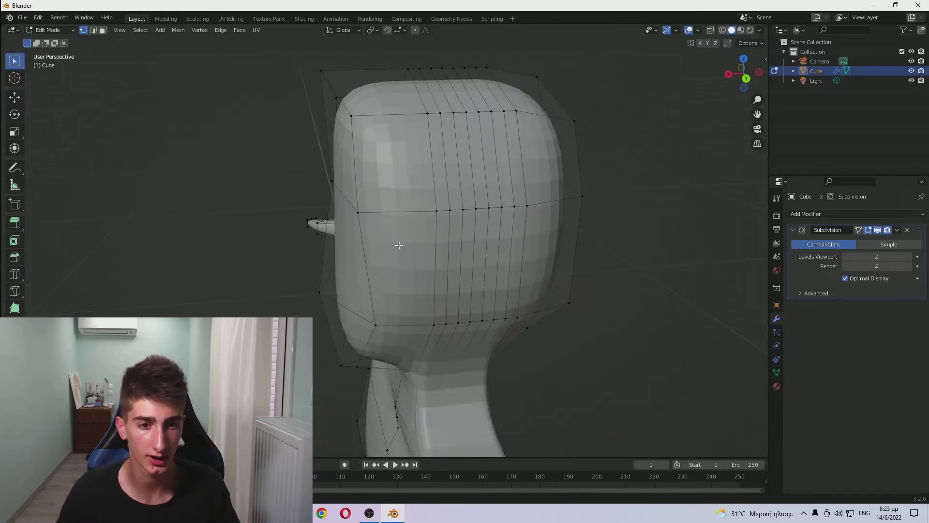
{"action": "scroll", "coordinate": [346, 271], "scroll_direction": "up", "scroll_amount": 2}
{"action": "scroll", "coordinate": [293, 274], "scroll_direction": "up", "scroll_amount": 1}
{"action": "middle_click_drag", "start_coordinate": [293, 274], "coordinate": [532, 281]}
{"action": "middle_click_drag", "start_coordinate": [562, 249], "coordinate": [512, 246]}
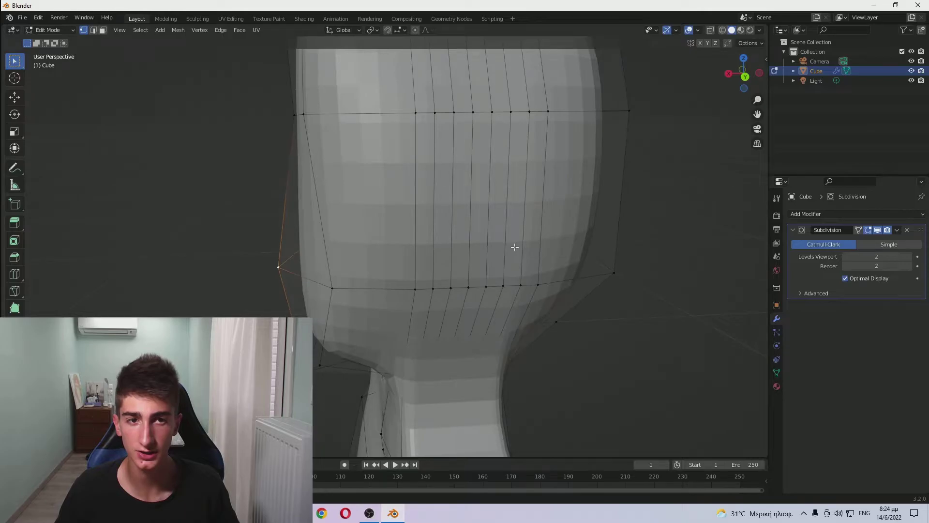
Step: Toggle the Subdivision modifier's viewport display off and on to compare the original head mesh with the smoothed one
{"action": "scroll", "coordinate": [514, 247], "scroll_direction": "down", "scroll_amount": 3}
{"action": "left_click", "coordinate": [877, 229]}
{"action": "left_click", "coordinate": [878, 229]}
{"action": "left_click", "coordinate": [877, 230]}
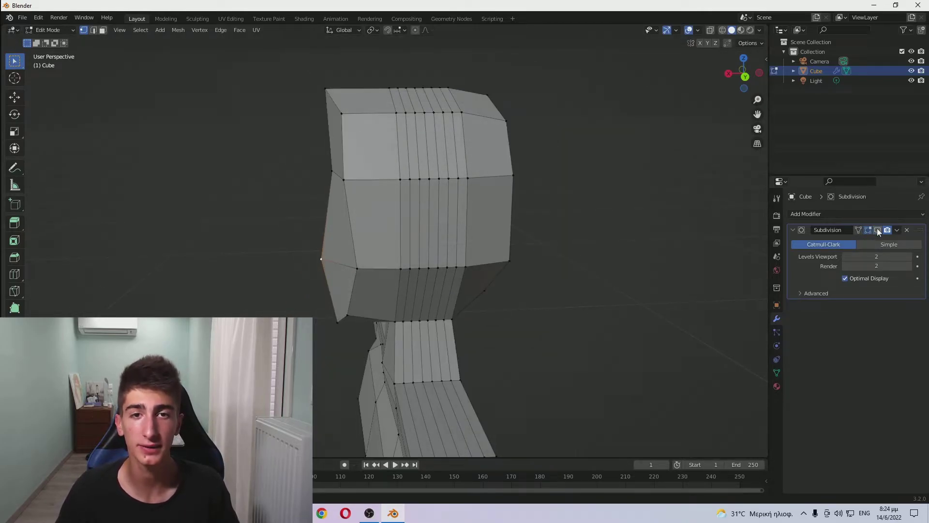
{"action": "left_click", "coordinate": [878, 231]}
{"action": "left_click", "coordinate": [878, 230]}
{"action": "left_click", "coordinate": [878, 230]}
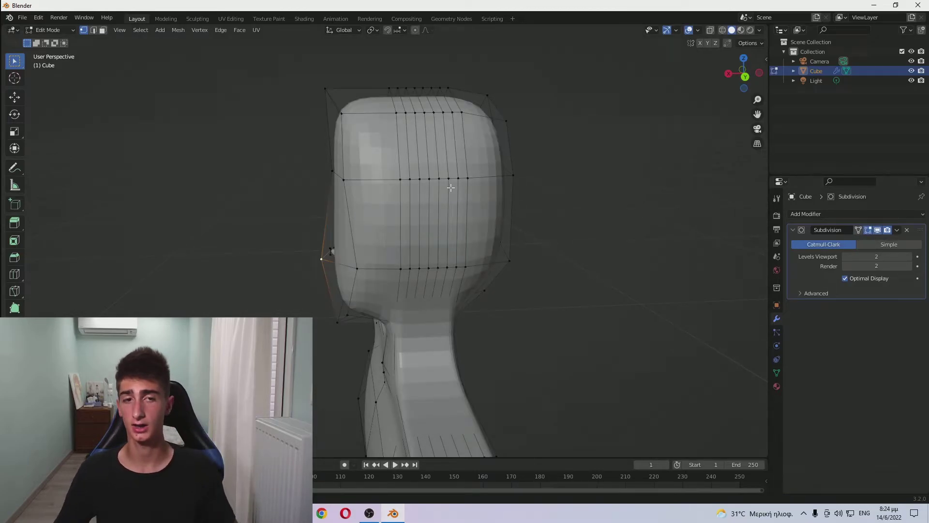
Step: Look at the Subdivision modifier's extra options in both Edit Mode and Object Mode, and return to Edit Mode
{"action": "middle_click_drag", "start_coordinate": [330, 249], "coordinate": [417, 234]}
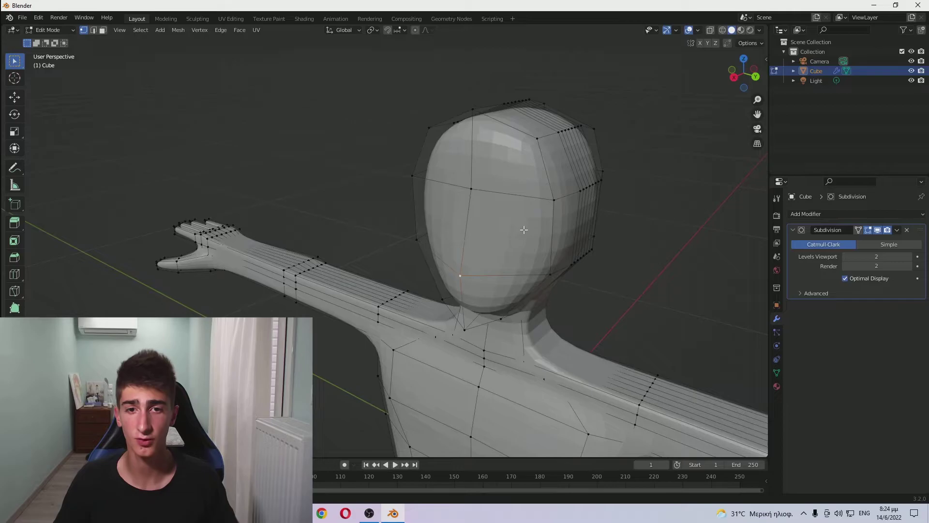
{"action": "scroll", "coordinate": [513, 282], "scroll_direction": "up", "scroll_amount": 4}
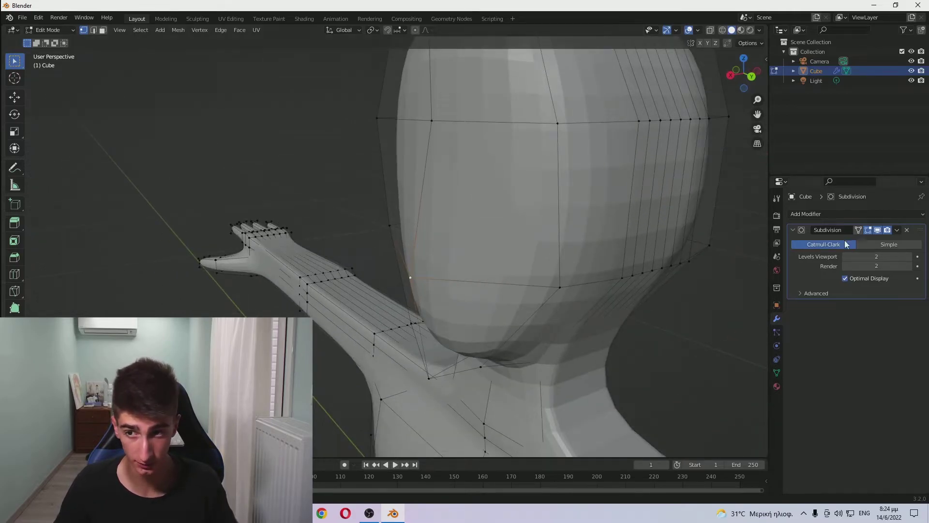
{"action": "left_click", "coordinate": [898, 230]}
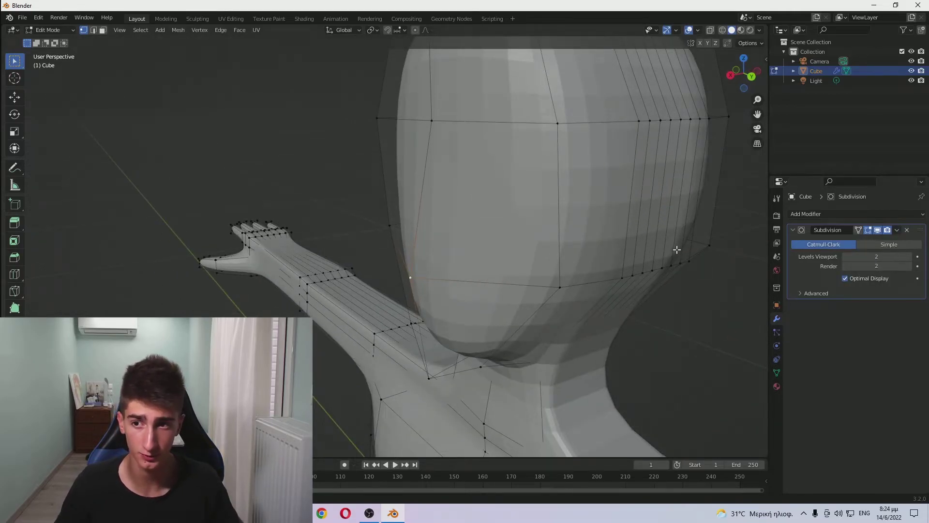
{"action": "key", "text": "Tab"}
{"action": "left_click", "coordinate": [897, 230]}
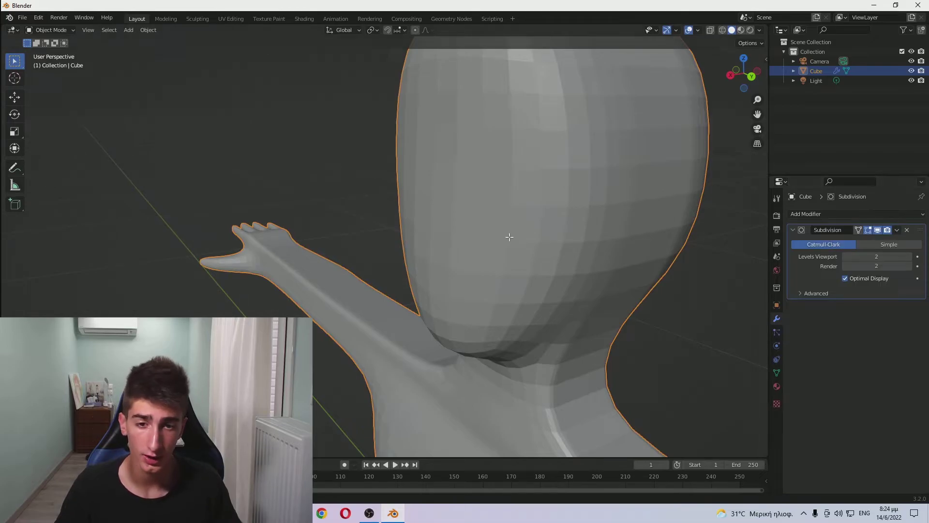
{"action": "key", "text": "Tab"}
Step: Try pulling the central face vertex outward from the head, and cancel the move
{"action": "middle_click_drag", "start_coordinate": [505, 235], "coordinate": [422, 240]}
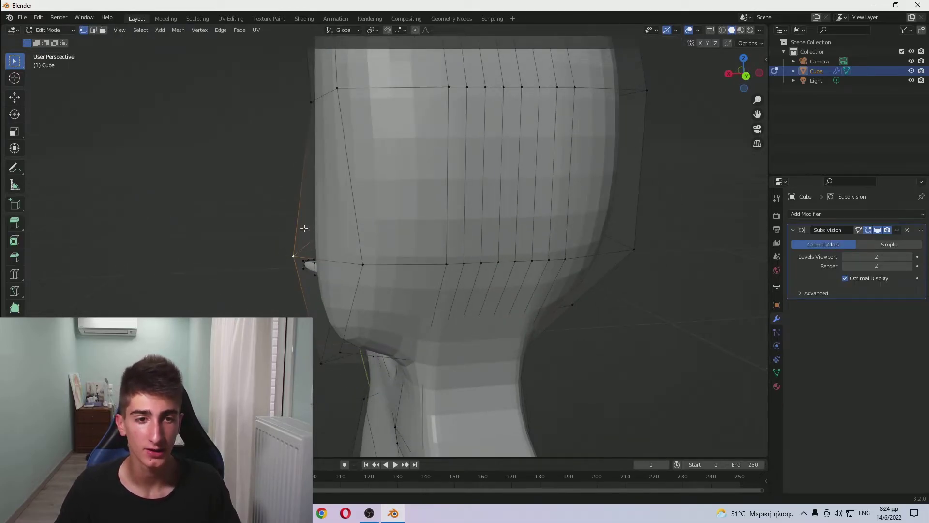
{"action": "middle_click_drag", "start_coordinate": [304, 228], "coordinate": [507, 212]}
{"action": "scroll", "coordinate": [473, 189], "scroll_direction": "up", "scroll_amount": 5}
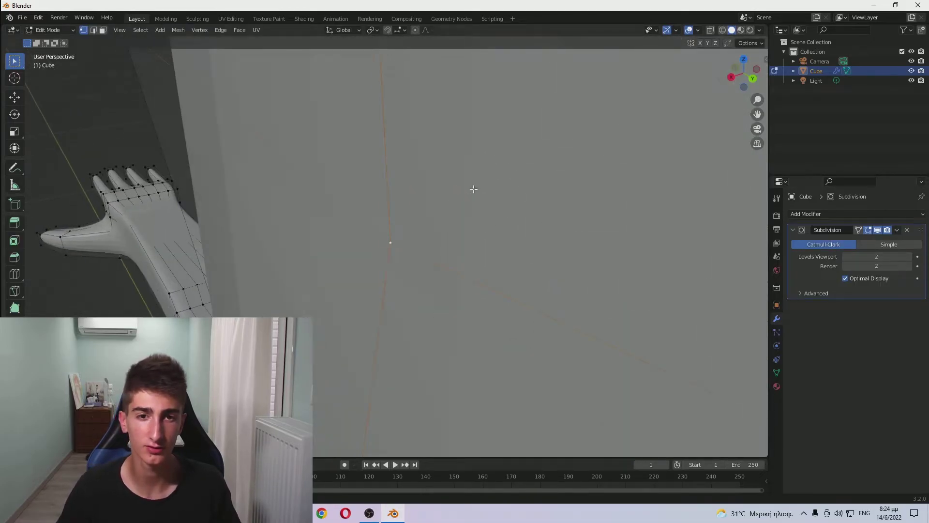
{"action": "scroll", "coordinate": [446, 245], "scroll_direction": "down", "scroll_amount": 4}
{"action": "scroll", "coordinate": [469, 245], "scroll_direction": "up", "scroll_amount": 3}
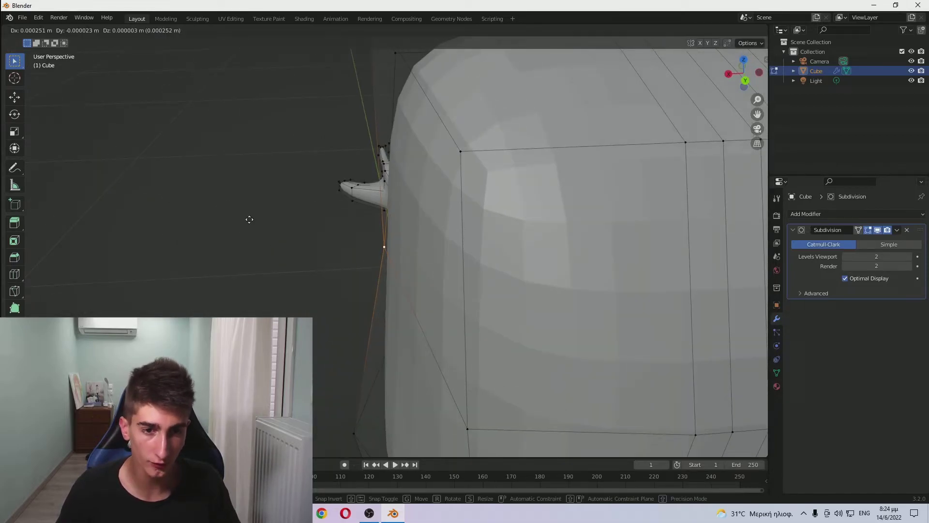
{"action": "middle_click_drag", "start_coordinate": [249, 219], "coordinate": [380, 257]}
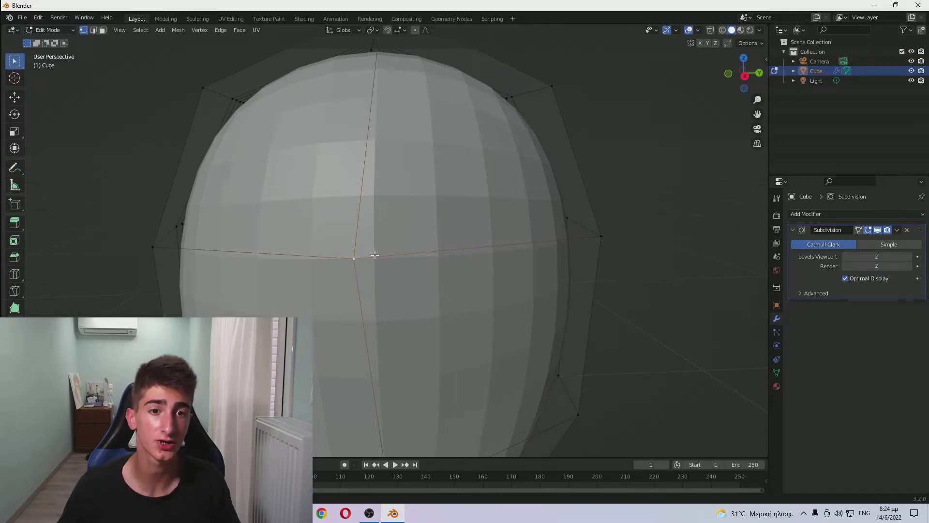
{"action": "middle_click_drag", "start_coordinate": [396, 265], "coordinate": [226, 309]}
{"action": "scroll", "coordinate": [242, 295], "scroll_direction": "down", "scroll_amount": 3}
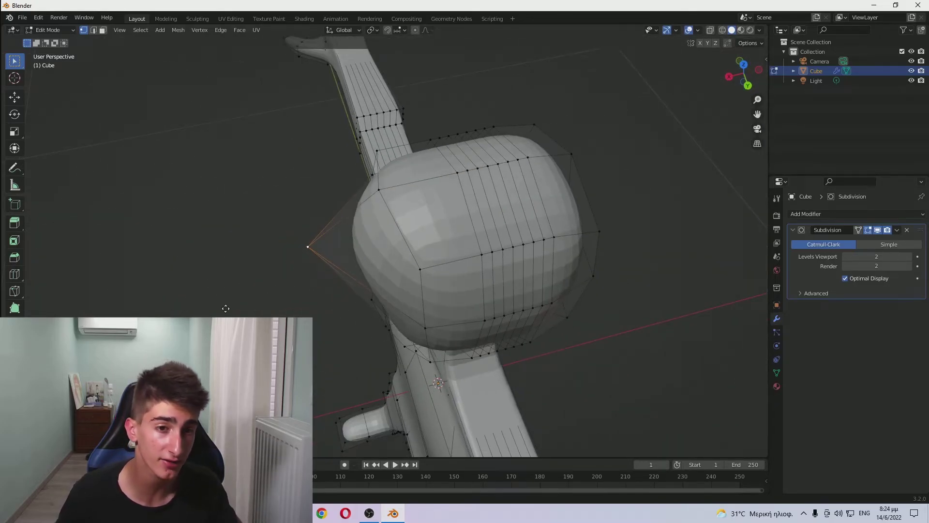
{"action": "key", "text": "g"}
{"action": "key", "text": "Escape"}
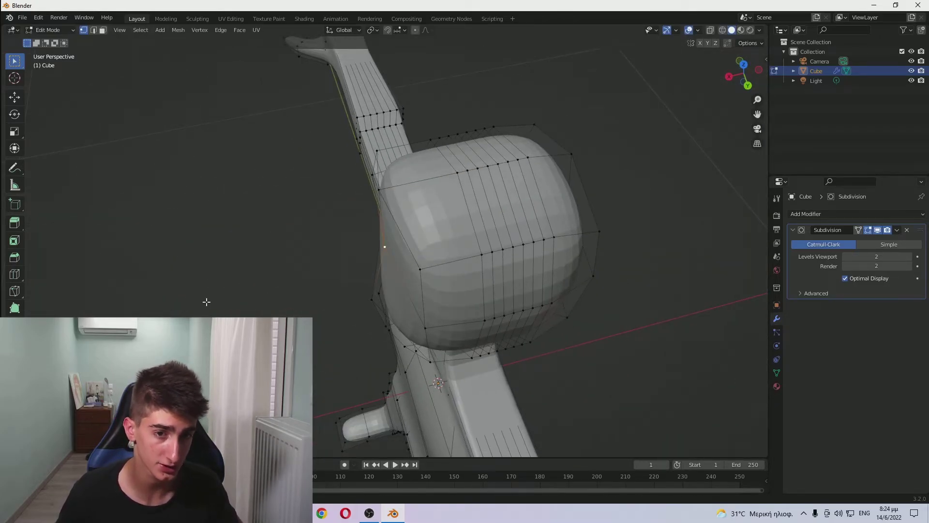
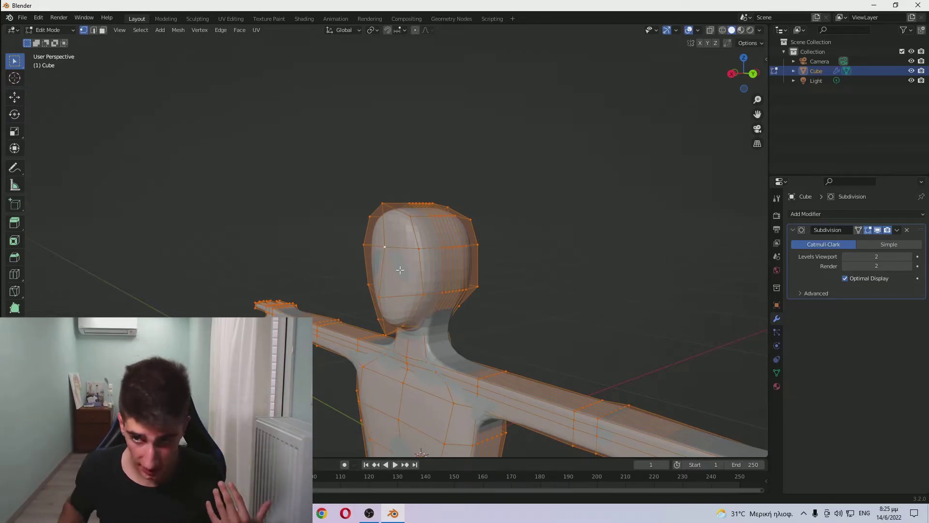
Step: Turn on the Subdivision modifier's On Cage display so the edit wireframe follows the smoothed surface, and inspect the head
{"action": "left_click", "coordinate": [860, 230]}
{"action": "scroll", "coordinate": [629, 233], "scroll_direction": "down", "scroll_amount": 3}
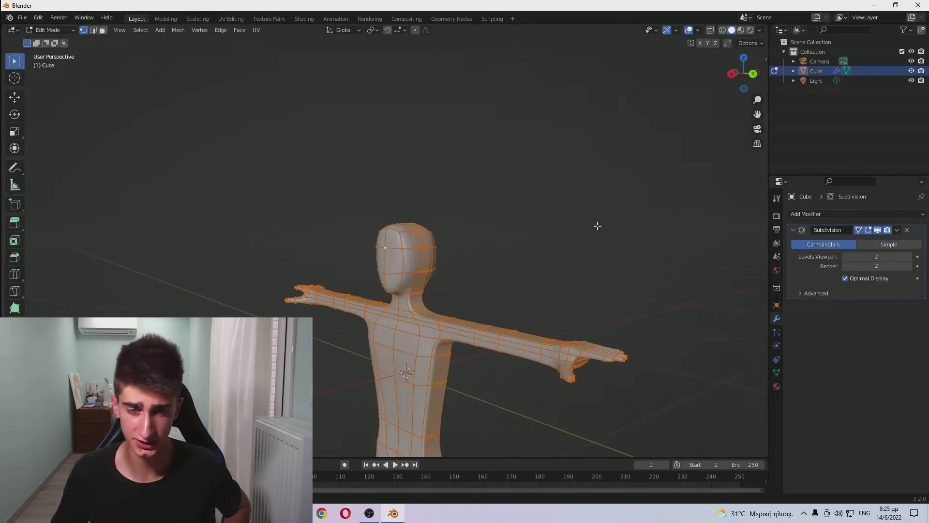
{"action": "middle_click_drag", "start_coordinate": [597, 225], "coordinate": [556, 272]}
{"action": "scroll", "coordinate": [556, 271], "scroll_direction": "up", "scroll_amount": 5}
{"action": "scroll", "coordinate": [540, 265], "scroll_direction": "up", "scroll_amount": 3}
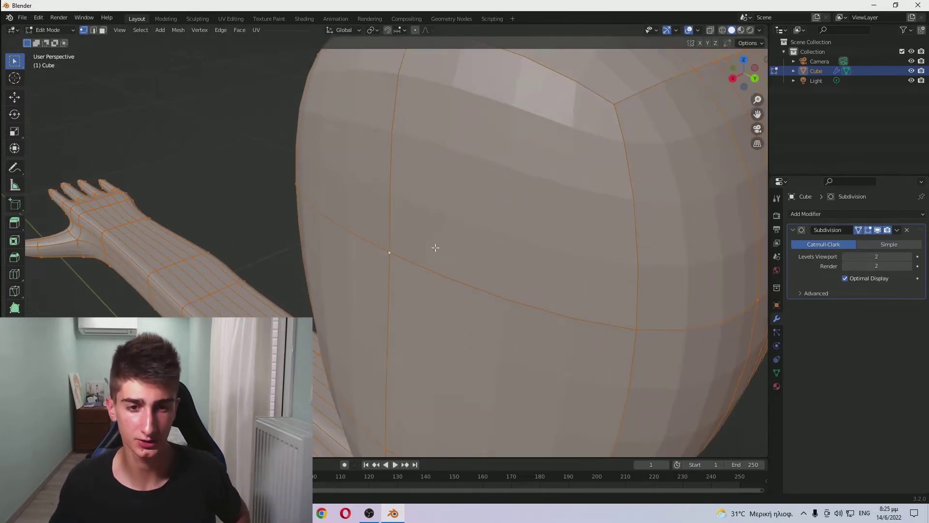
Step: Compare the head's original mesh with its smoothed cage by toggling the Subdivision modifier's viewport display off and on
{"action": "middle_click_drag", "start_coordinate": [436, 247], "coordinate": [358, 251]}
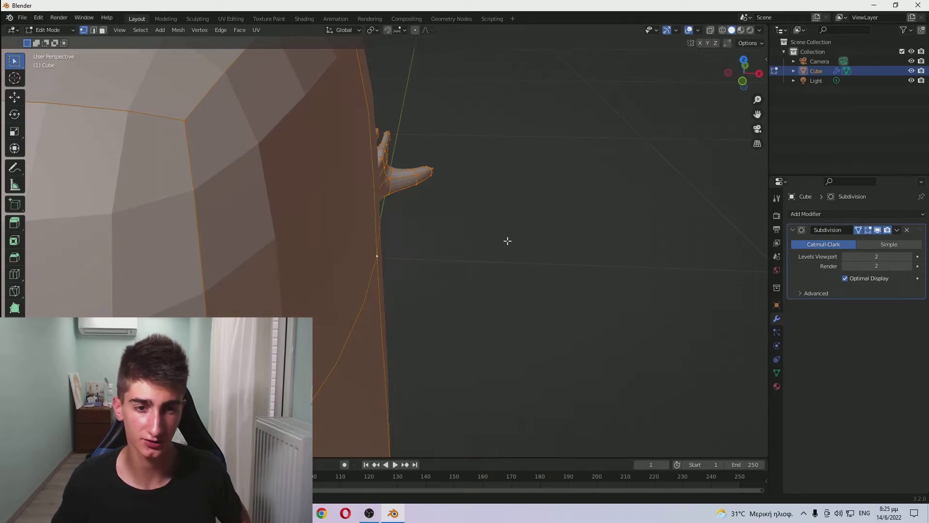
{"action": "scroll", "coordinate": [508, 240], "scroll_direction": "down", "scroll_amount": 5}
{"action": "middle_click_drag", "start_coordinate": [518, 241], "coordinate": [448, 240]}
{"action": "scroll", "coordinate": [558, 259], "scroll_direction": "up", "scroll_amount": 6}
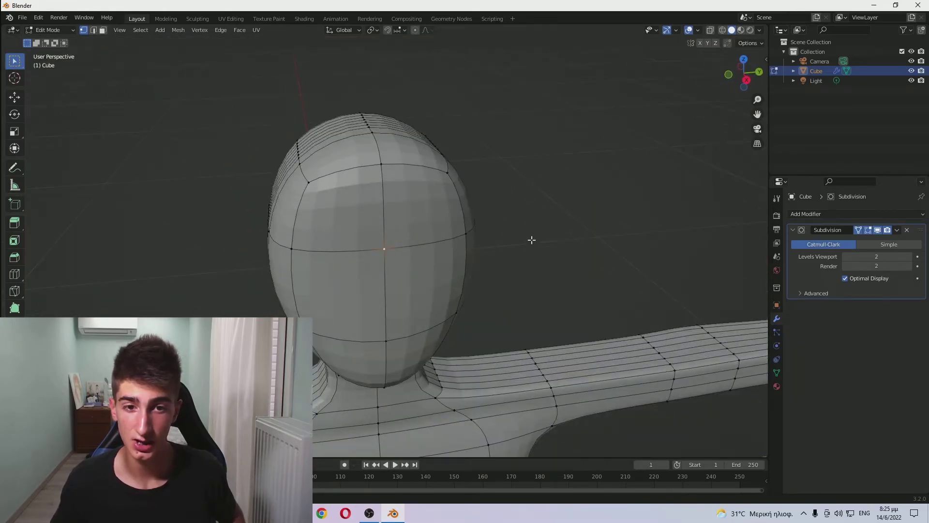
{"action": "left_click", "coordinate": [876, 231]}
{"action": "left_click", "coordinate": [876, 231]}
{"action": "left_click", "coordinate": [875, 231]}
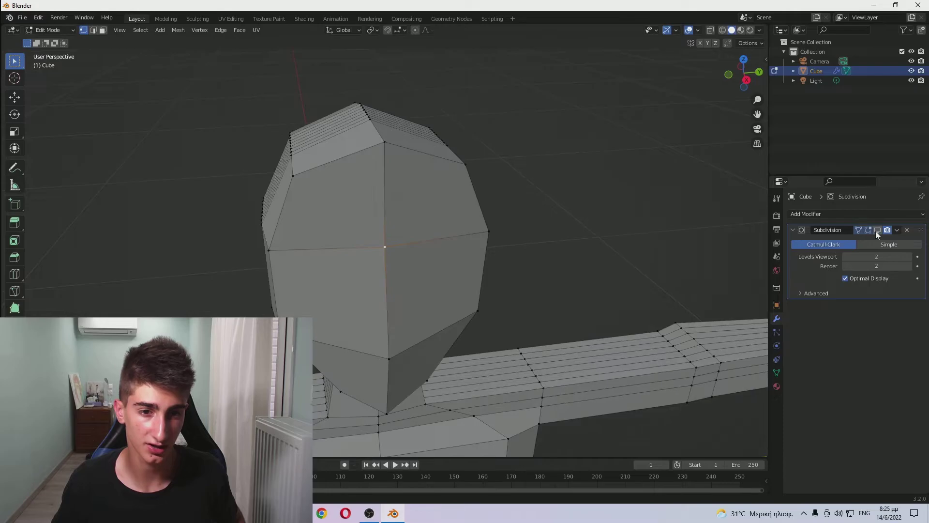
{"action": "left_click", "coordinate": [875, 231]}
{"action": "left_click", "coordinate": [875, 231]}
{"action": "left_click", "coordinate": [876, 231]}
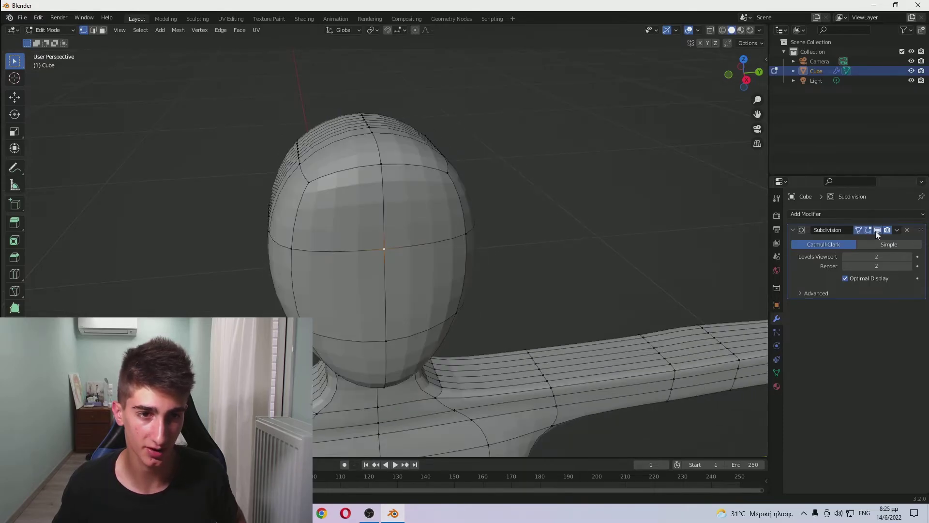
Step: Try moving the central face vertex while the wireframe follows the smoothed surface, and cancel the move
{"action": "scroll", "coordinate": [505, 230], "scroll_direction": "down", "scroll_amount": 2}
{"action": "scroll", "coordinate": [492, 226], "scroll_direction": "up", "scroll_amount": 7}
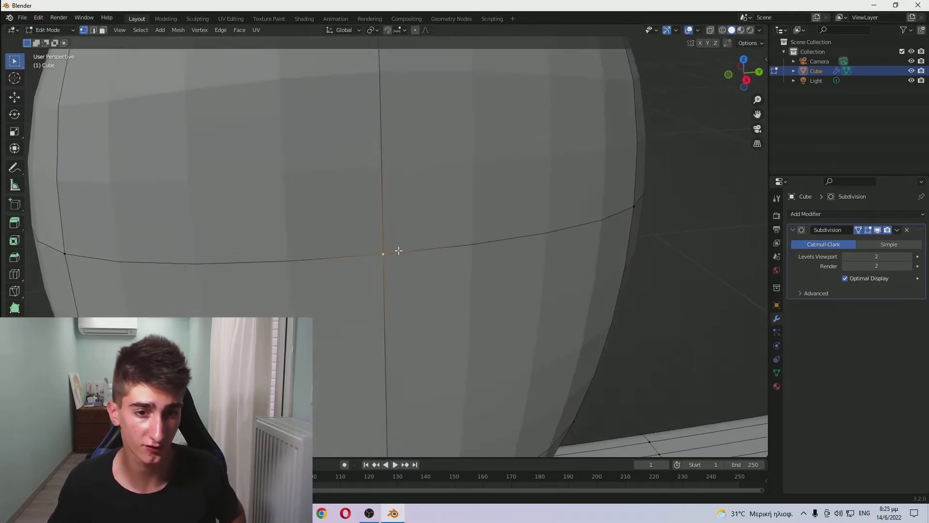
{"action": "middle_click_drag", "start_coordinate": [366, 250], "coordinate": [357, 249]}
{"action": "key", "text": "g"}
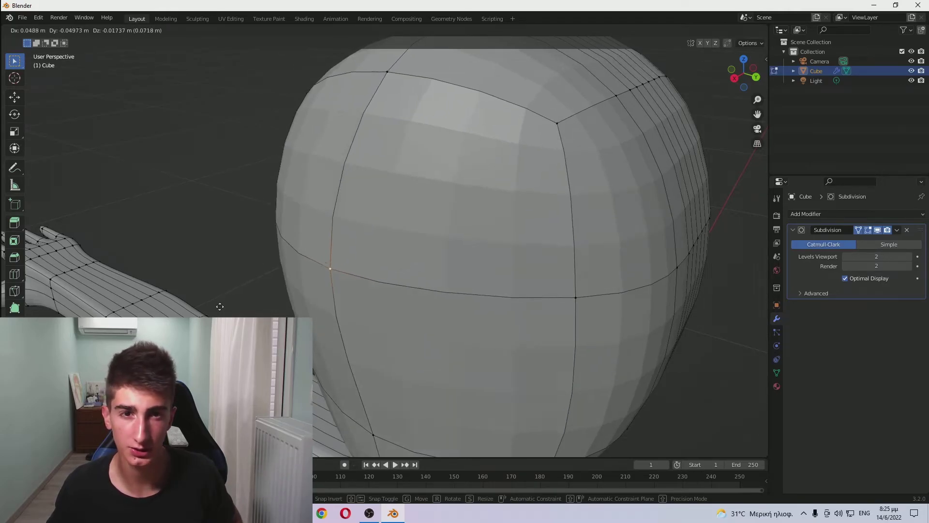
{"action": "right_click", "coordinate": [295, 306]}
{"action": "scroll", "coordinate": [353, 269], "scroll_direction": "down", "scroll_amount": 3}
{"action": "scroll", "coordinate": [400, 270], "scroll_direction": "up", "scroll_amount": 3}
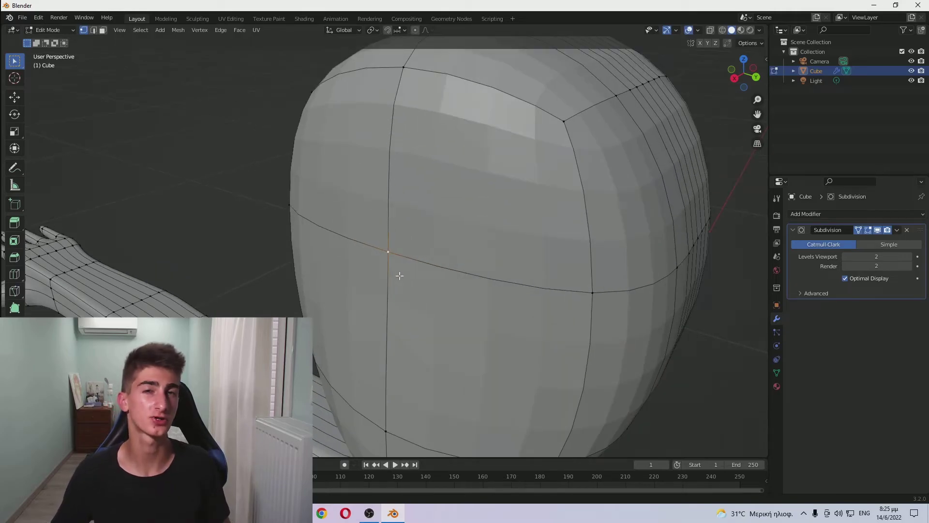
Step: Select the whole mesh and examine the cage wireframe over the humanoid's body and hand from several angles
{"action": "key", "text": "a"}
{"action": "scroll", "coordinate": [400, 273], "scroll_direction": "down", "scroll_amount": 5}
{"action": "middle_click_drag", "start_coordinate": [401, 273], "coordinate": [739, 235]}
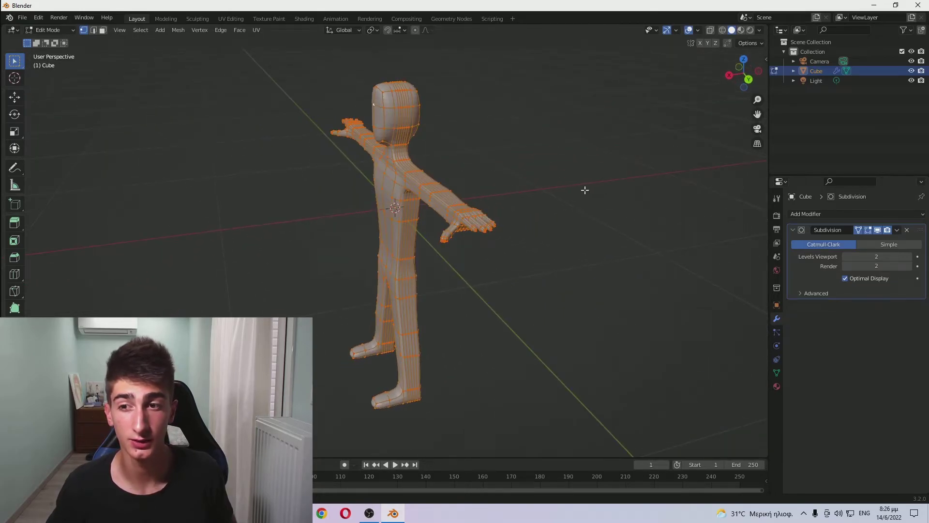
{"action": "middle_click_drag", "start_coordinate": [585, 191], "coordinate": [277, 183]}
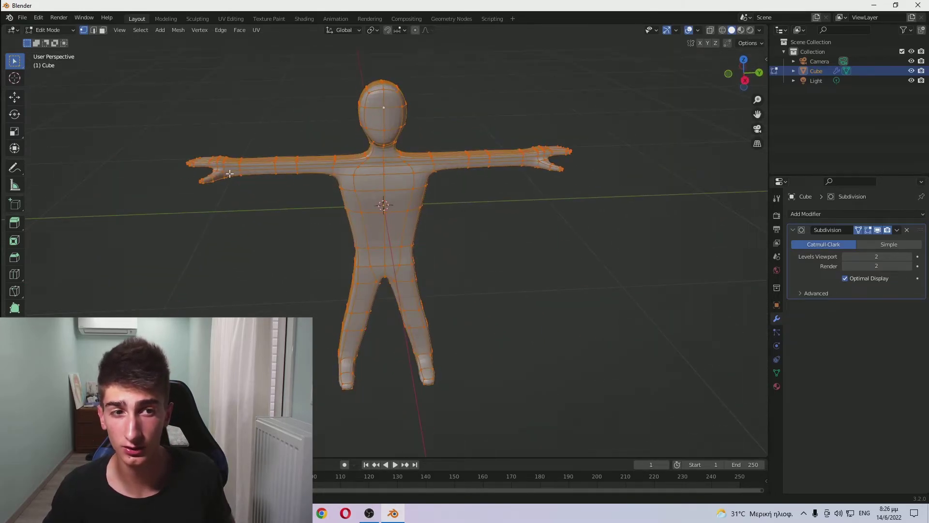
{"action": "scroll", "coordinate": [230, 173], "scroll_direction": "up", "scroll_amount": 8}
{"action": "middle_click_drag", "start_coordinate": [218, 182], "coordinate": [339, 145]}
{"action": "scroll", "coordinate": [244, 185], "scroll_direction": "down", "scroll_amount": 8}
{"action": "scroll", "coordinate": [388, 160], "scroll_direction": "up", "scroll_amount": 3}
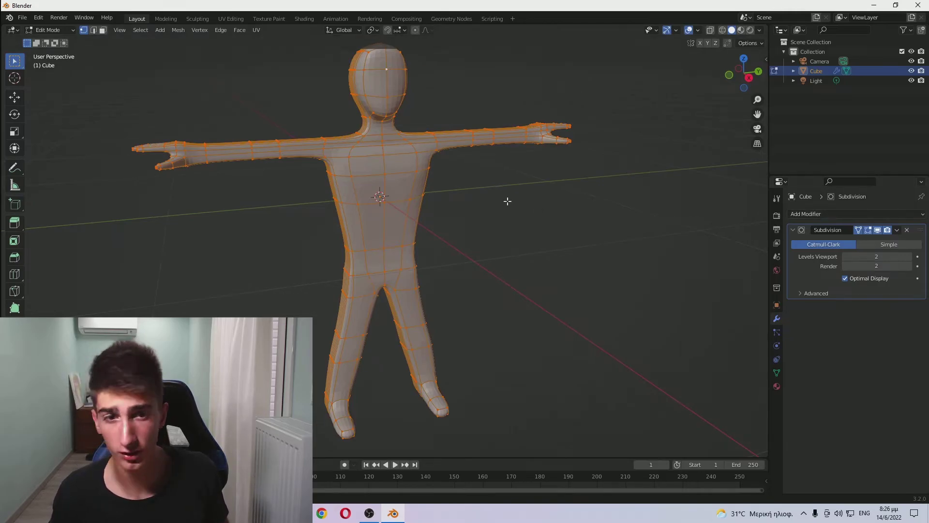
Step: Switch to Object Mode and apply the Subdivision modifier to the humanoid
{"action": "key", "text": "Tab"}
{"action": "key", "text": "Tab"}
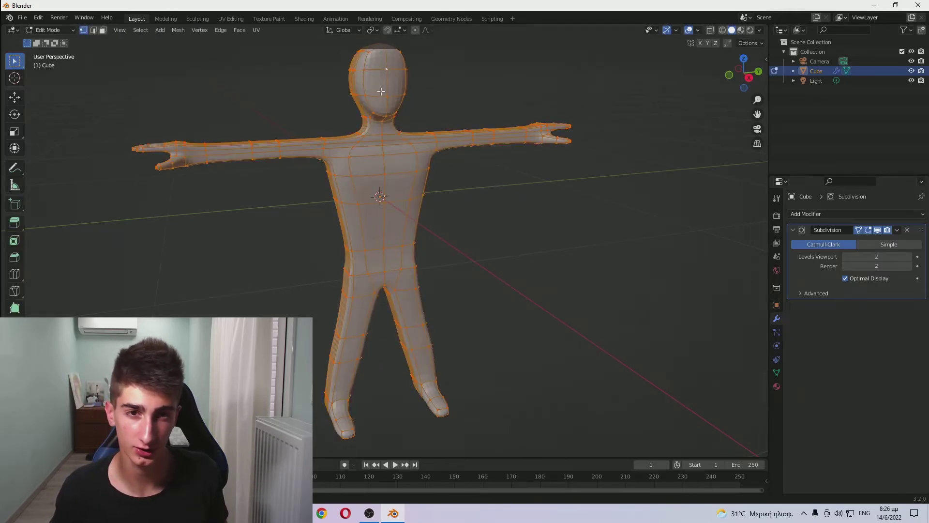
{"action": "scroll", "coordinate": [375, 86], "scroll_direction": "down", "scroll_amount": 1}
{"action": "key", "text": "Tab"}
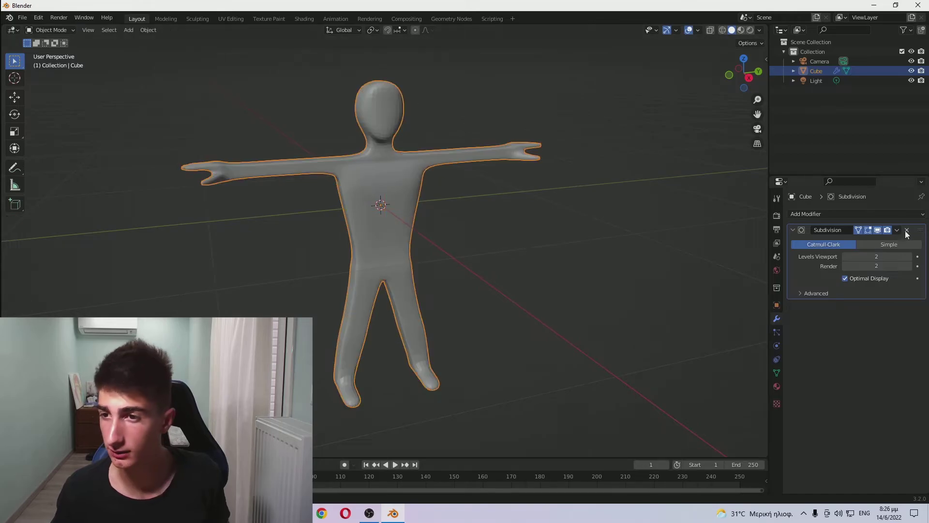
{"action": "left_click", "coordinate": [897, 230]}
{"action": "key", "text": "Return"}
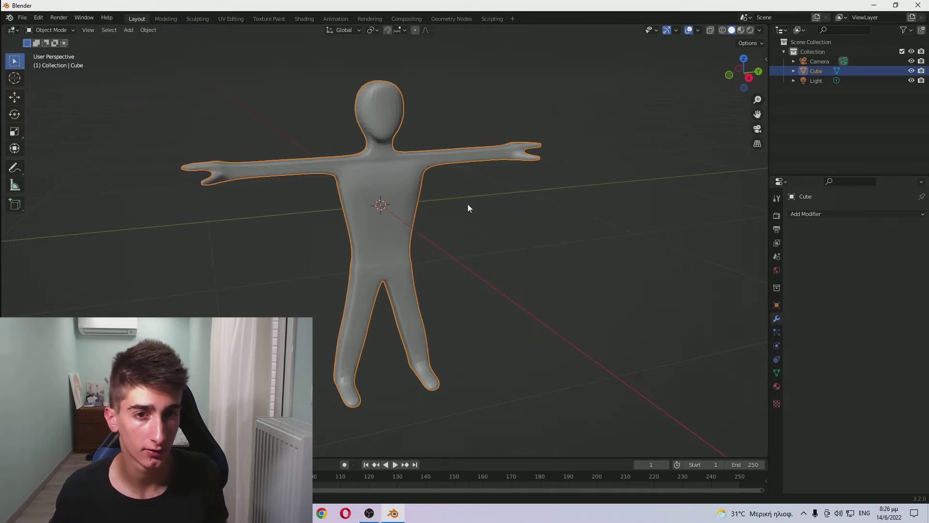
Step: Enter Edit Mode and examine the real geometry on the humanoid's head, arms and torso up close
{"action": "key", "text": "Tab"}
{"action": "middle_click_drag", "start_coordinate": [491, 192], "coordinate": [372, 177]}
{"action": "scroll", "coordinate": [407, 173], "scroll_direction": "up", "scroll_amount": 4}
{"action": "scroll", "coordinate": [399, 233], "scroll_direction": "up", "scroll_amount": 4}
{"action": "scroll", "coordinate": [409, 216], "scroll_direction": "up", "scroll_amount": 3}
{"action": "middle_click_drag", "start_coordinate": [410, 216], "coordinate": [453, 281]}
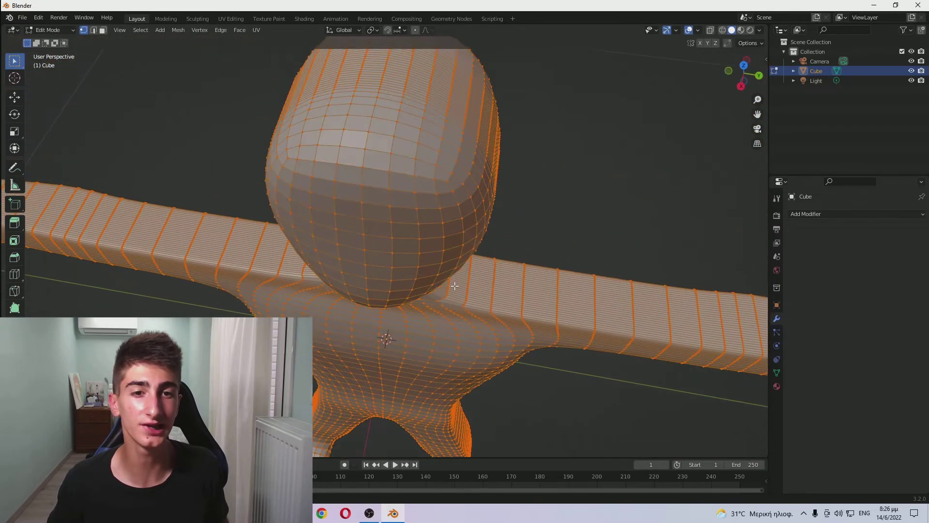
{"action": "scroll", "coordinate": [453, 284], "scroll_direction": "up", "scroll_amount": 4}
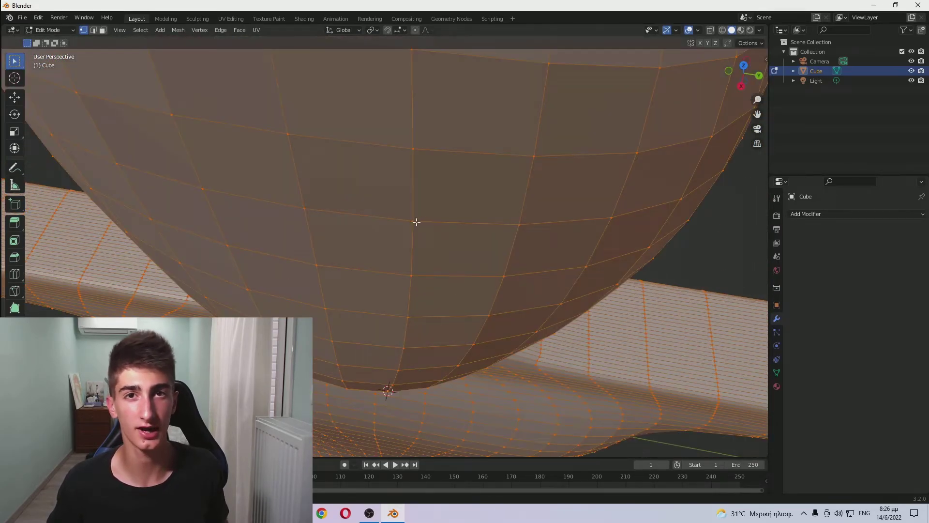
Step: Try selecting a single lower-face vertex with proportional editing on, and return to the full selection with proportional editing off
{"action": "key", "text": "alt+a"}
{"action": "scroll", "coordinate": [417, 221], "scroll_direction": "down", "scroll_amount": 5}
{"action": "scroll", "coordinate": [416, 221], "scroll_direction": "up", "scroll_amount": 5}
{"action": "left_click_drag", "start_coordinate": [407, 223], "coordinate": [442, 234]}
{"action": "left_click", "coordinate": [415, 31]}
{"action": "scroll", "coordinate": [419, 184], "scroll_direction": "down", "scroll_amount": 3}
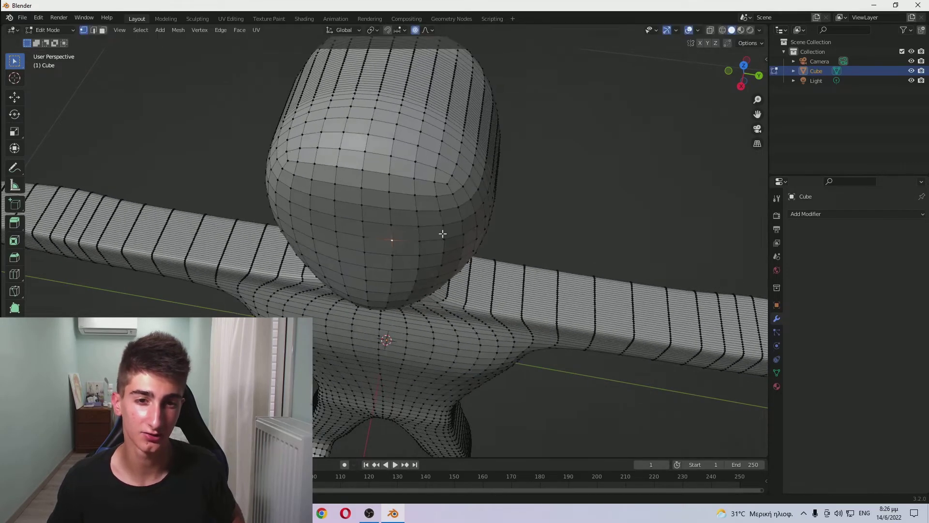
{"action": "key", "text": "a"}
{"action": "key", "text": "o"}
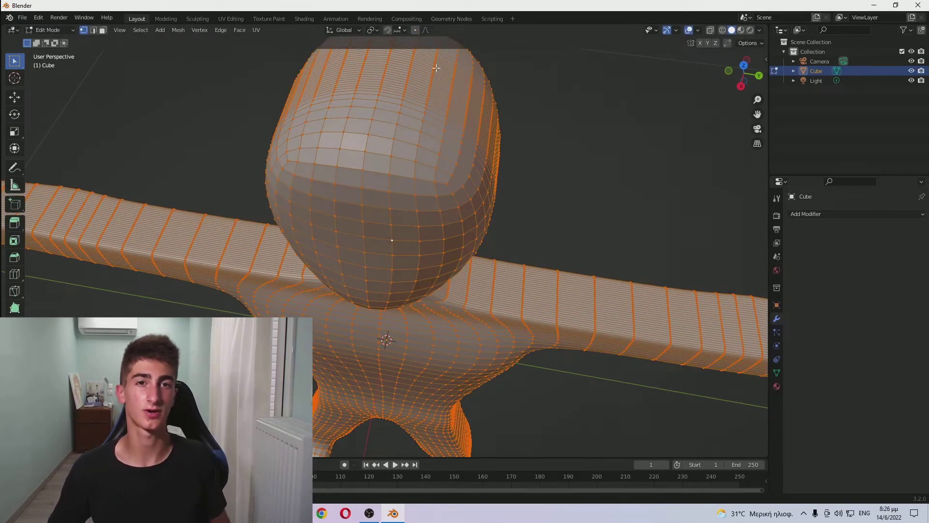
Step: Return to Object Mode and look over the whole humanoid for visible faceting
{"action": "scroll", "coordinate": [527, 175], "scroll_direction": "down", "scroll_amount": 8}
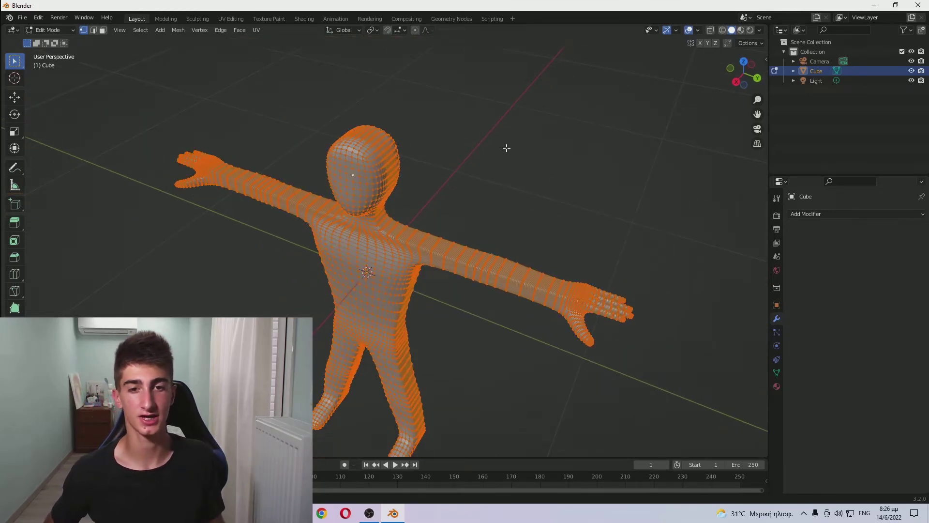
{"action": "scroll", "coordinate": [506, 147], "scroll_direction": "down", "scroll_amount": 3}
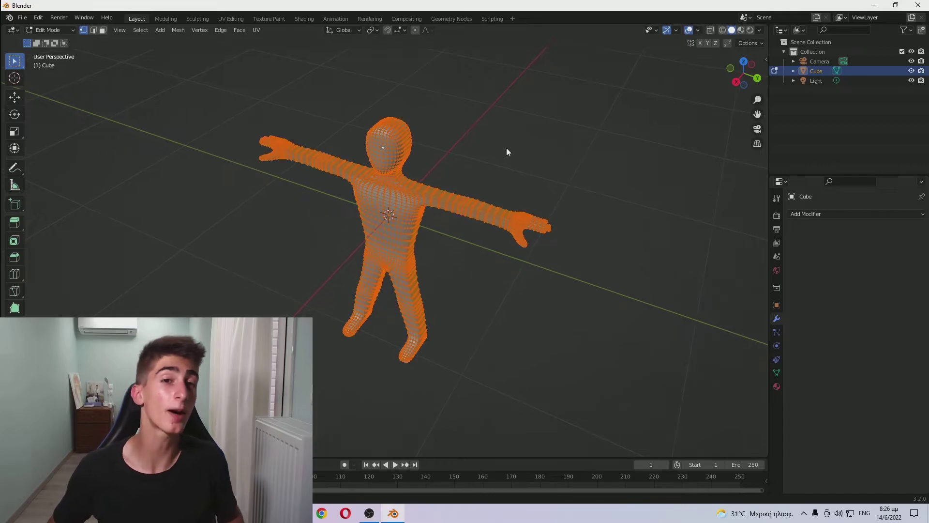
{"action": "key", "text": "Tab"}
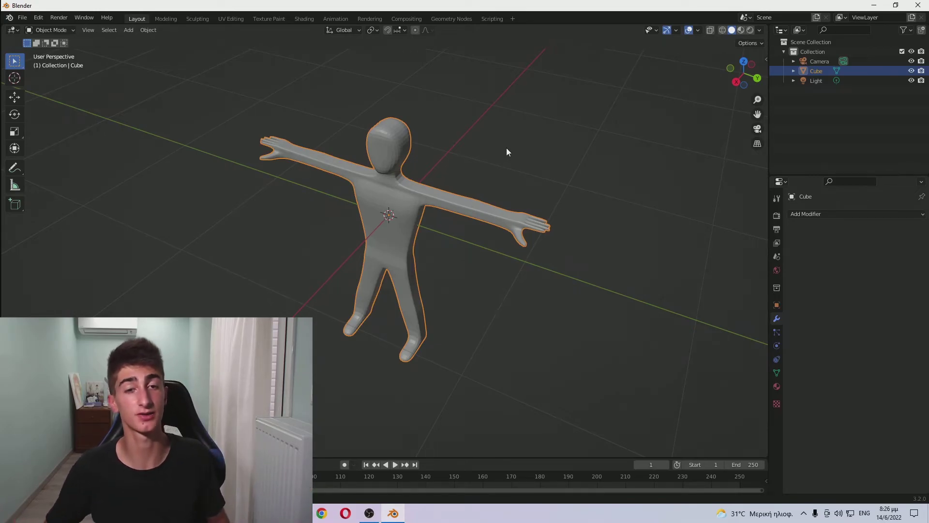
{"action": "mouse_move", "coordinate": [475, 157]}
{"action": "middle_mouse_down"}
{"action": "mouse_move", "coordinate": [427, 128]}
{"action": "mouse_move", "coordinate": [483, 149]}
{"action": "middle_mouse_up"}
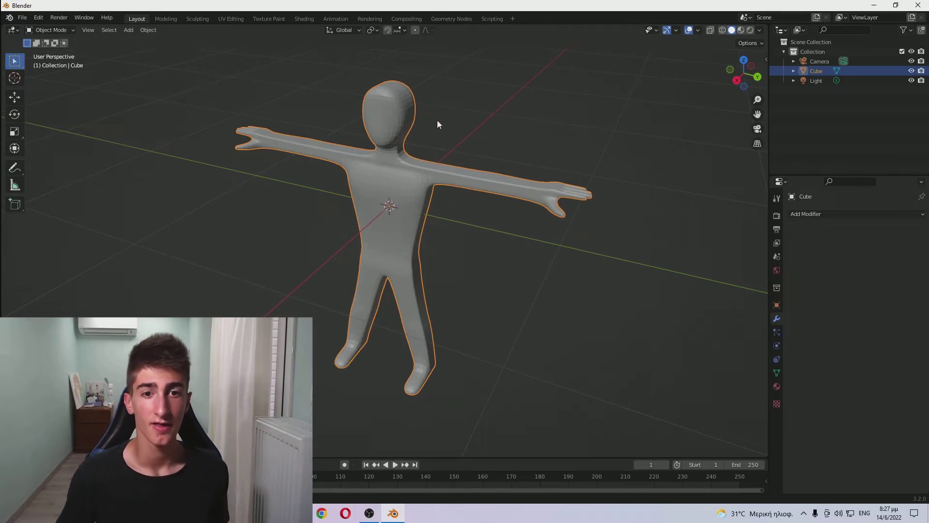
{"action": "mouse_move", "coordinate": [438, 125]}
{"action": "middle_mouse_down"}
{"action": "mouse_move", "coordinate": [491, 124]}
{"action": "mouse_move", "coordinate": [431, 126]}
{"action": "middle_mouse_up"}
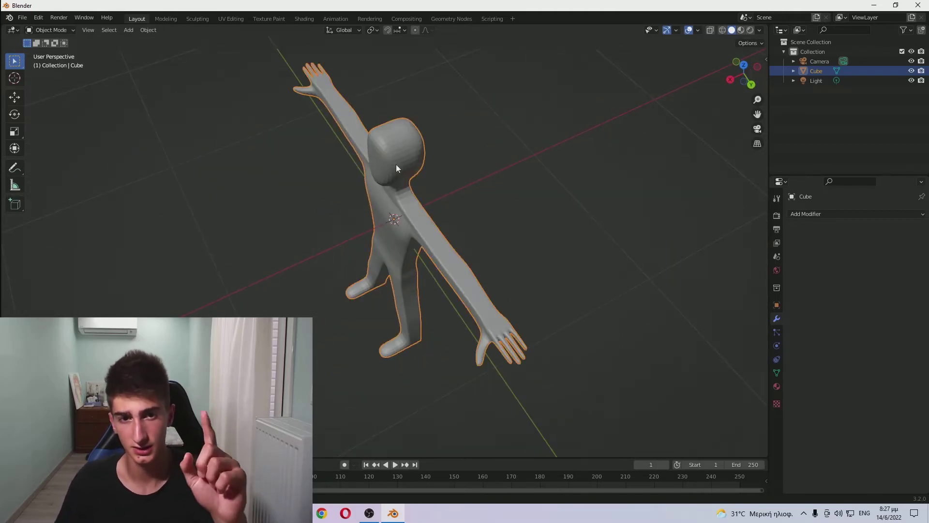
Step: Apply Shade Smooth to the humanoid
{"action": "middle_click_drag", "start_coordinate": [396, 164], "coordinate": [401, 149]}
{"action": "right_click", "coordinate": [401, 153]}
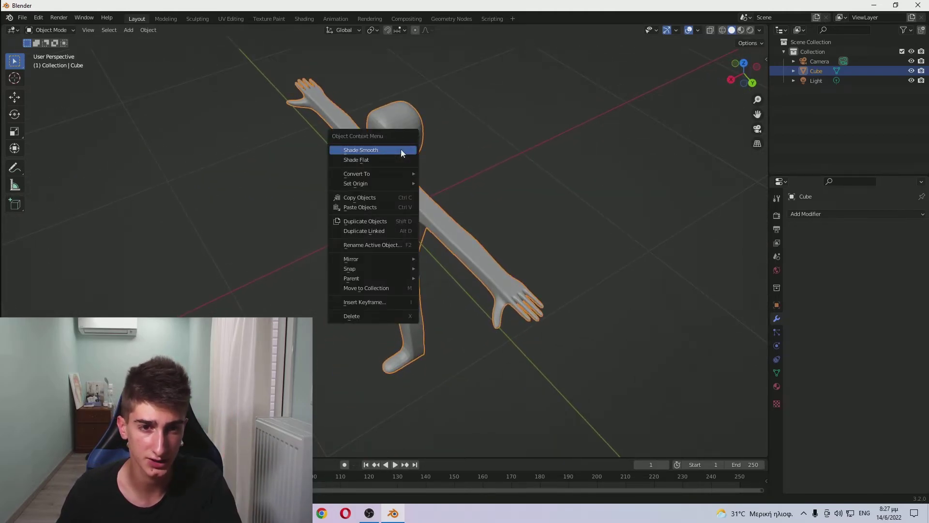
{"action": "left_click", "coordinate": [401, 150]}
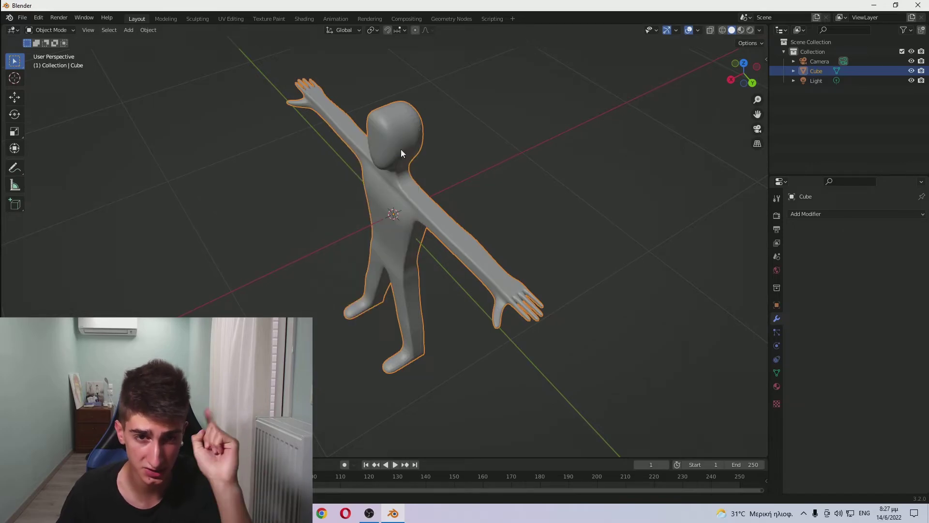
Step: Examine the smooth-shaded humanoid's torso, arms, legs and head from the front and at an angle
{"action": "middle_click_drag", "start_coordinate": [401, 150], "coordinate": [617, 217]}
{"action": "scroll", "coordinate": [460, 167], "scroll_direction": "up", "scroll_amount": 6}
{"action": "scroll", "coordinate": [447, 196], "scroll_direction": "down", "scroll_amount": 2}
{"action": "scroll", "coordinate": [446, 196], "scroll_direction": "up", "scroll_amount": 2}
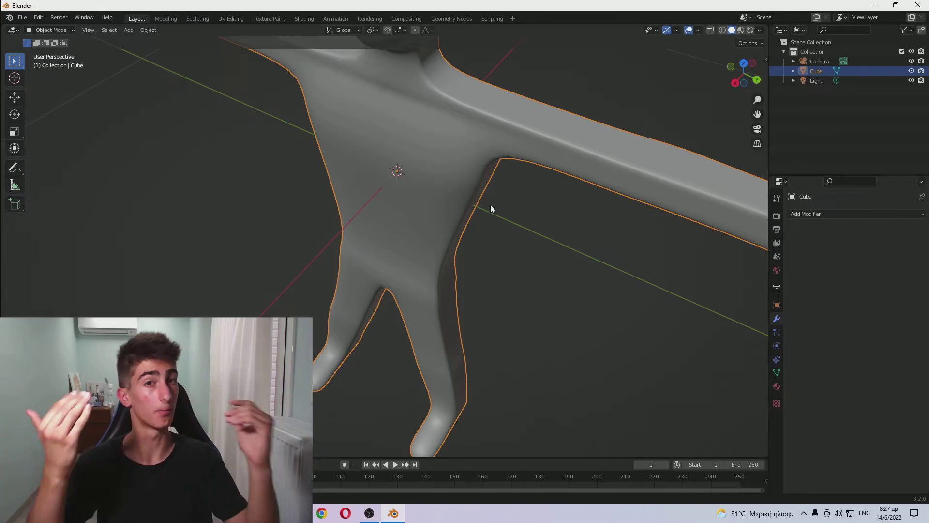
{"action": "scroll", "coordinate": [490, 204], "scroll_direction": "down", "scroll_amount": 8}
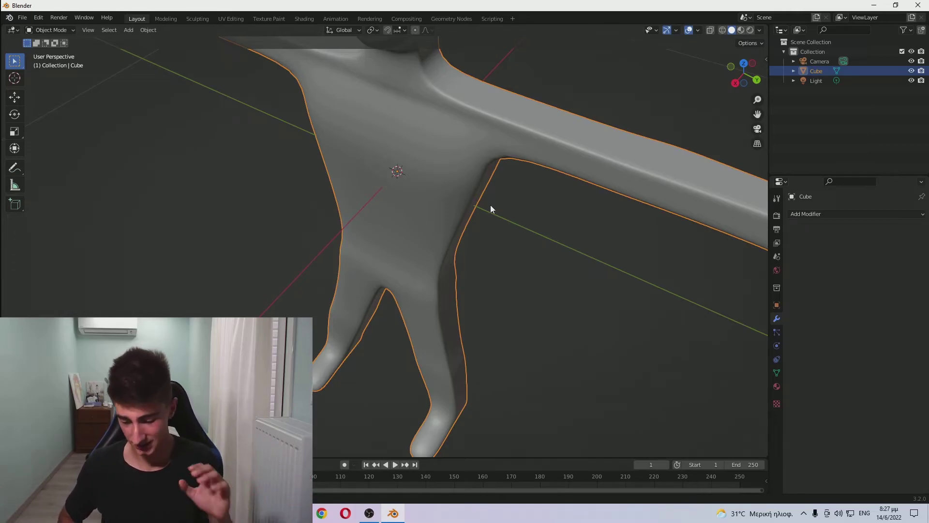
{"action": "middle_click_drag", "start_coordinate": [481, 265], "coordinate": [523, 238]}
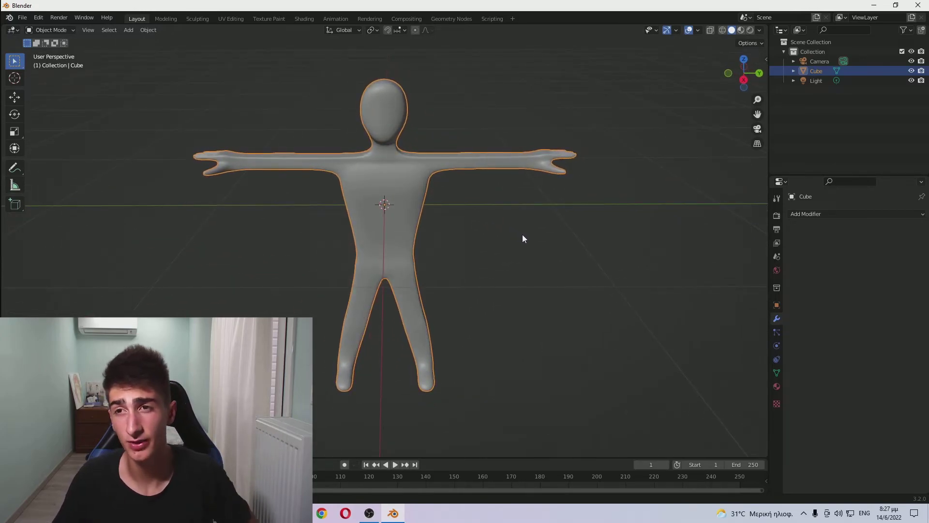
{"action": "middle_click_drag", "start_coordinate": [541, 191], "coordinate": [501, 178]}
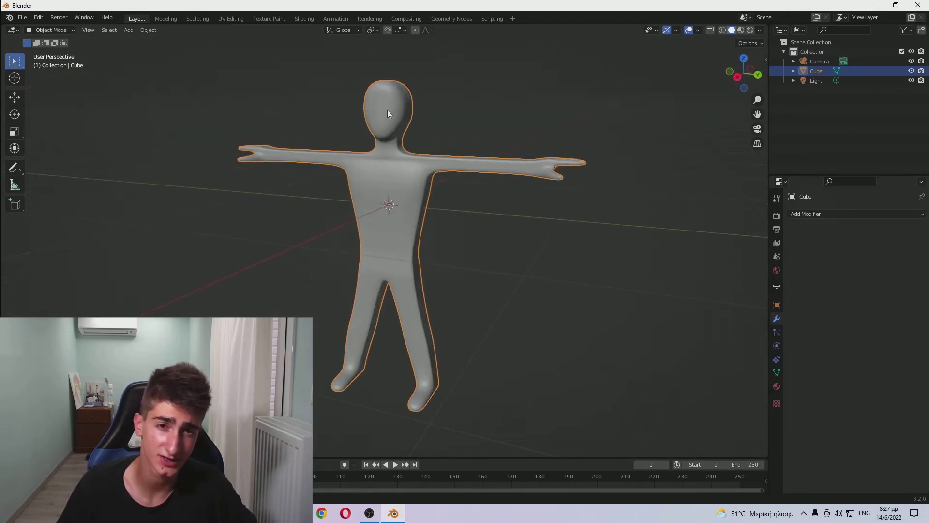
{"action": "middle_click_drag", "start_coordinate": [377, 127], "coordinate": [474, 170]}
{"action": "scroll", "coordinate": [383, 140], "scroll_direction": "up", "scroll_amount": 2}
{"action": "scroll", "coordinate": [390, 167], "scroll_direction": "down", "scroll_amount": 2}
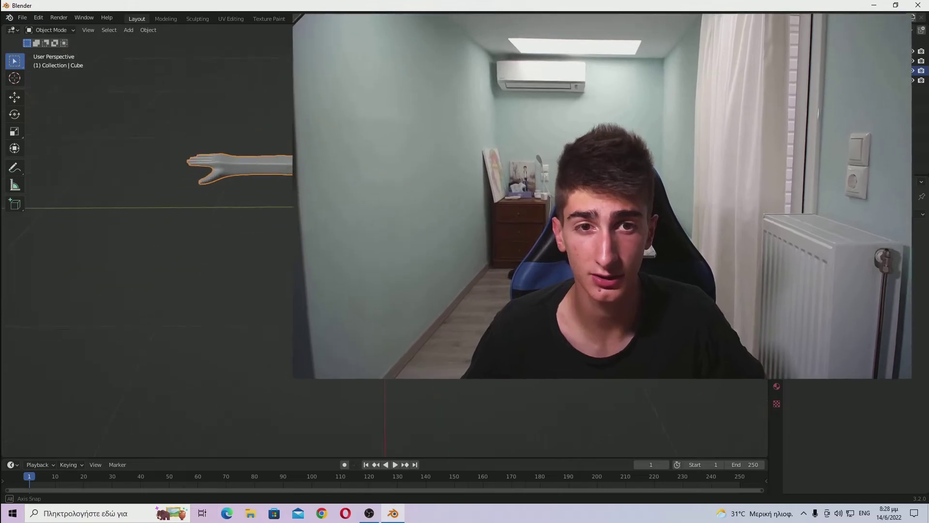